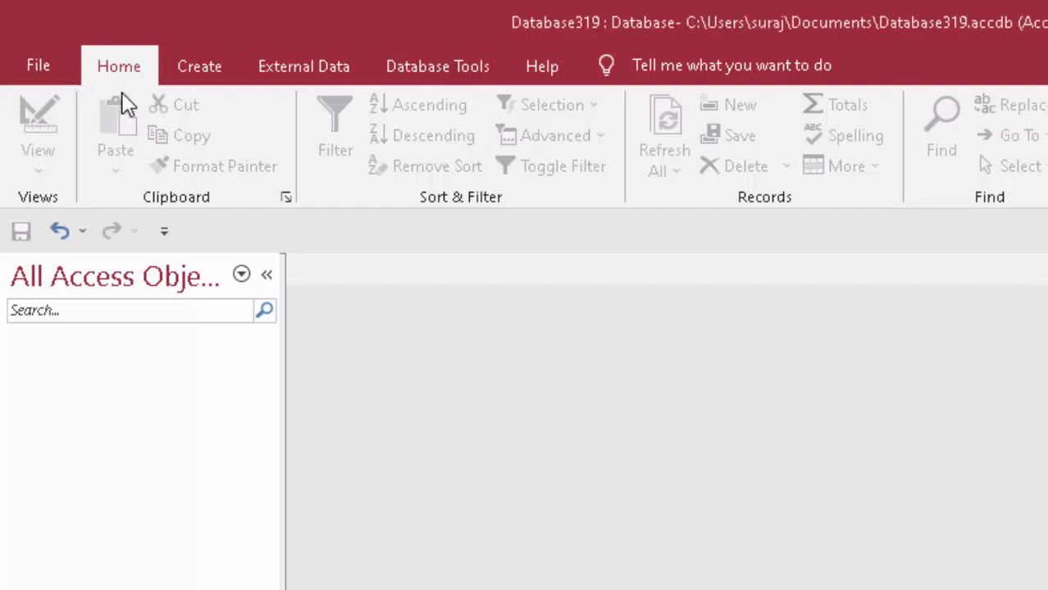
Create a new blank table, save it as Table1, and open it in Design View
left_click(197, 74)
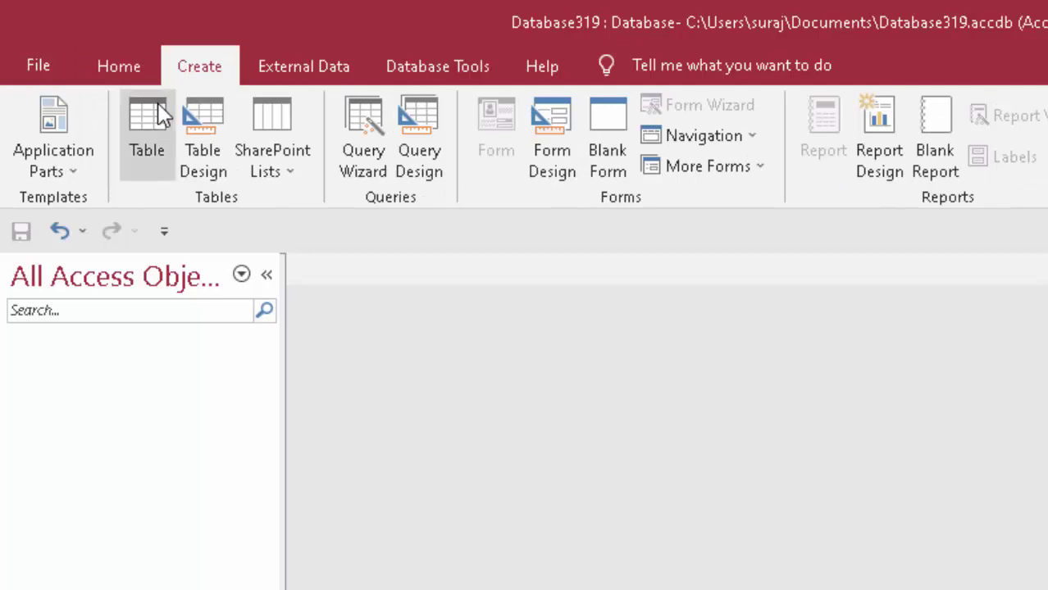
left_click(157, 164)
left_click(28, 118)
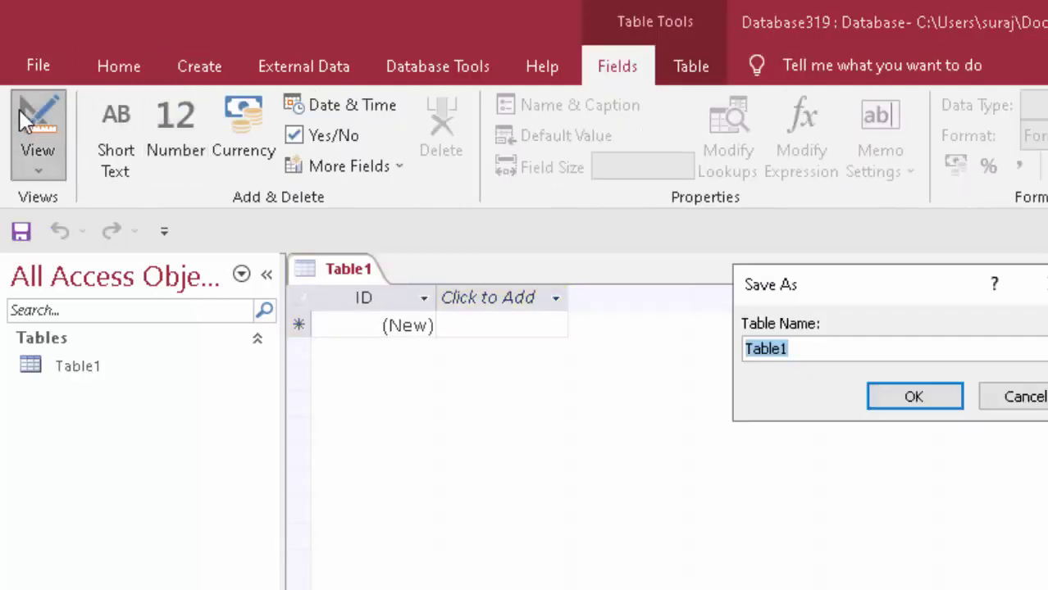
left_click(808, 347)
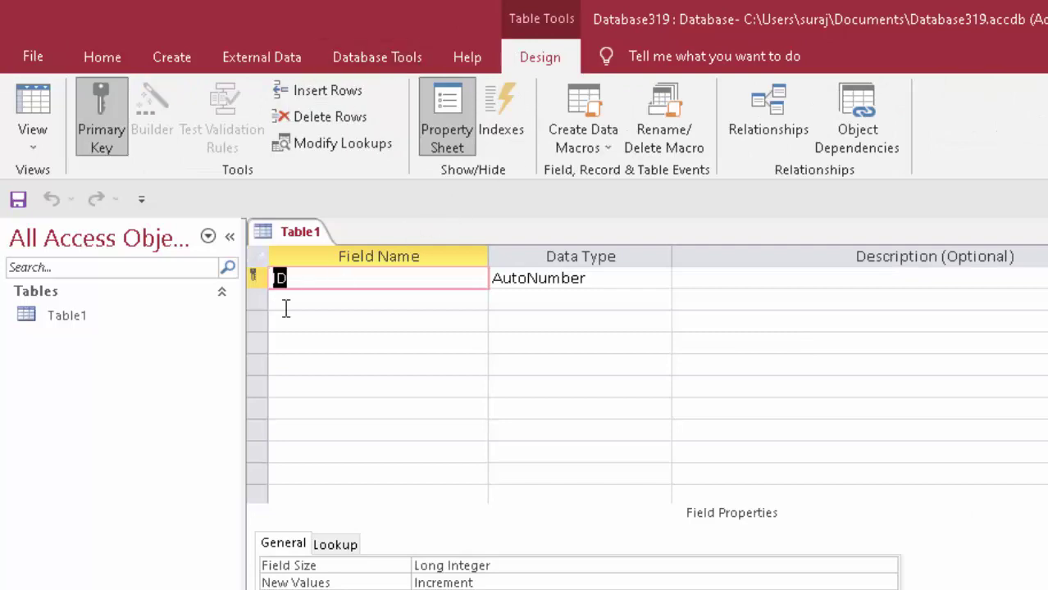
Add Name, Address and City fields below ID, all as Short Text
left_click(314, 297)
type("N")
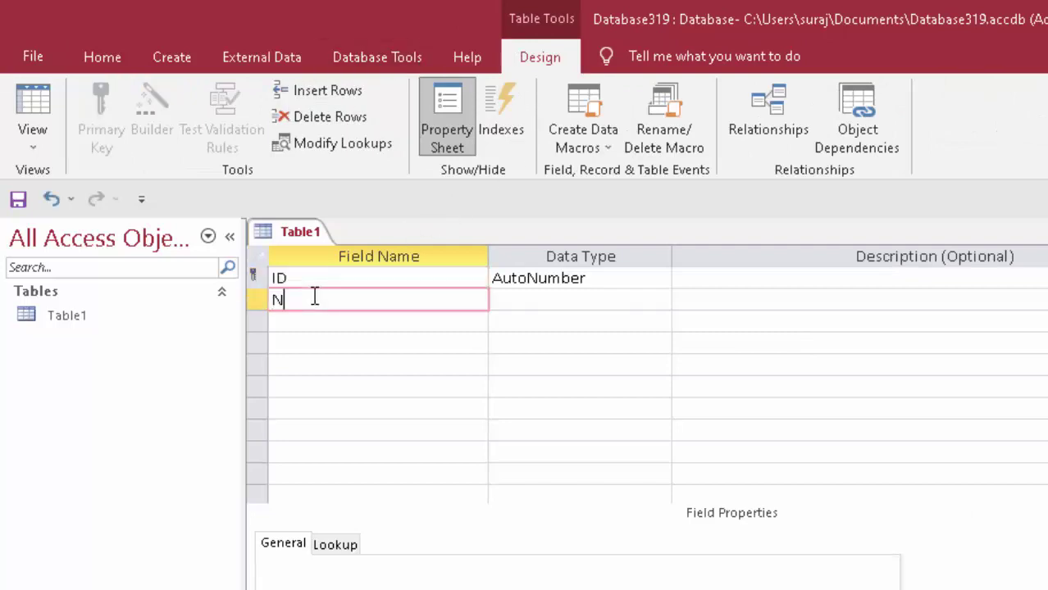
type("ame")
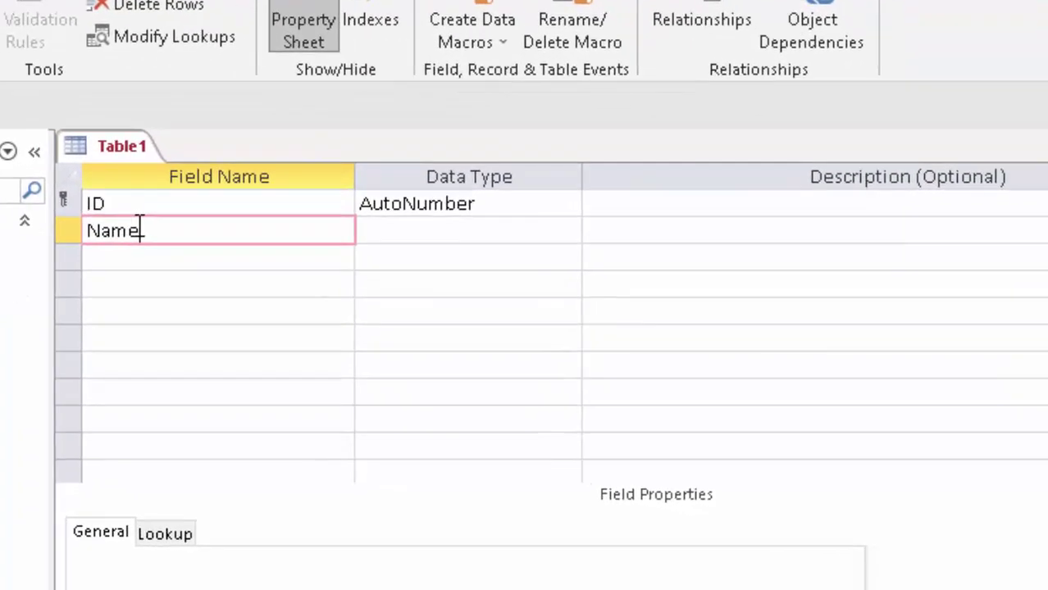
key("Tab")
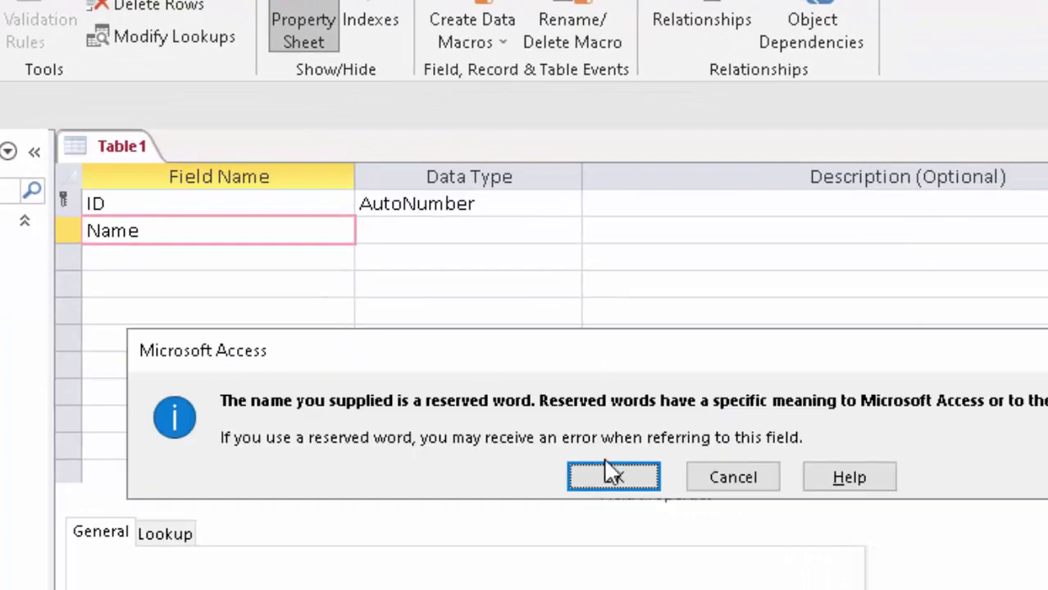
left_click(613, 478)
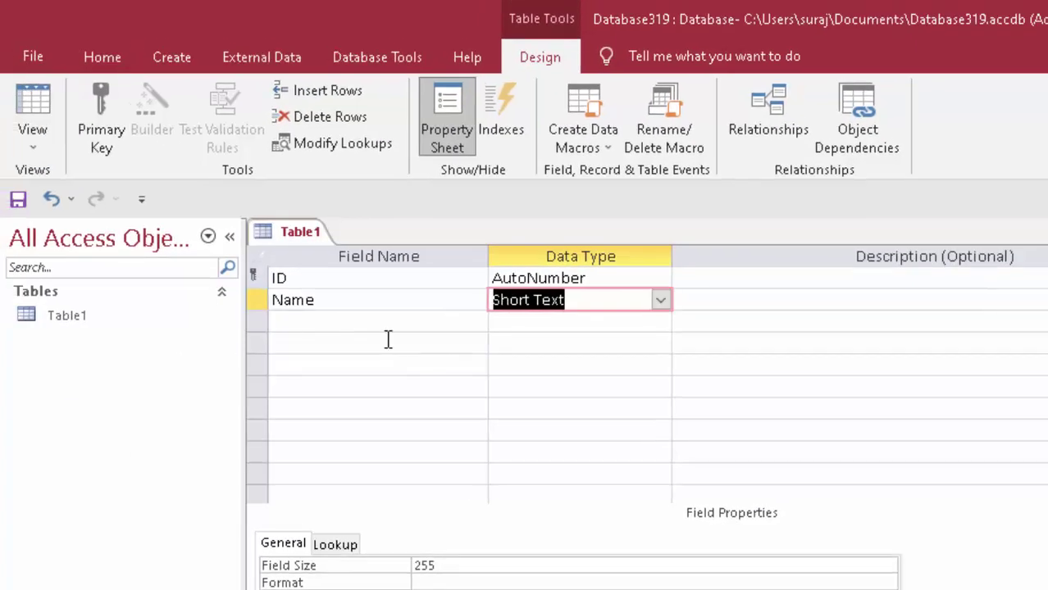
left_click(348, 315)
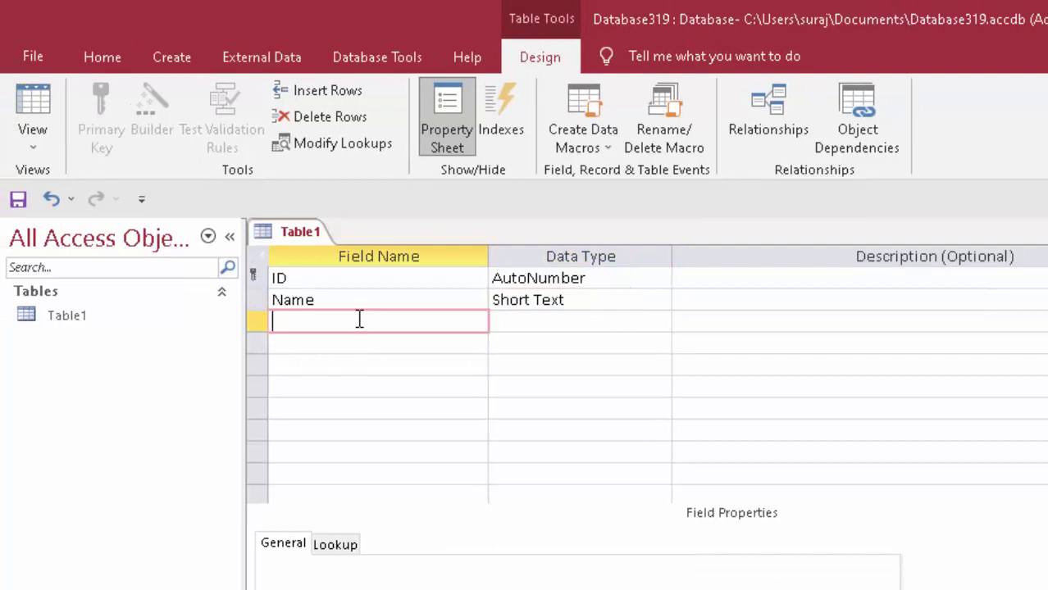
type("Addr")
type("ess")
key("Tab")
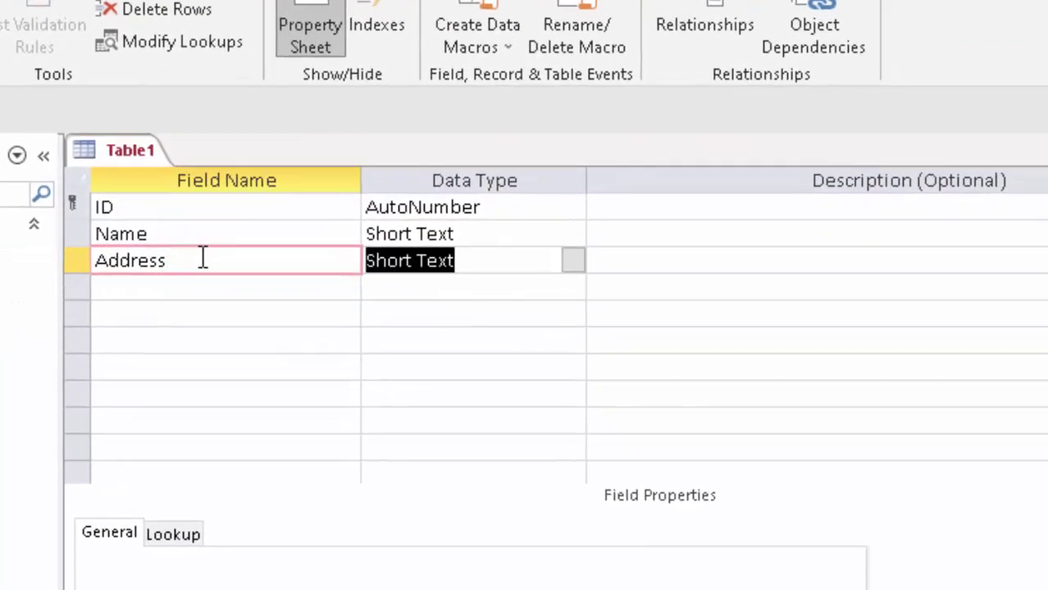
key("Tab")
key("Tab")
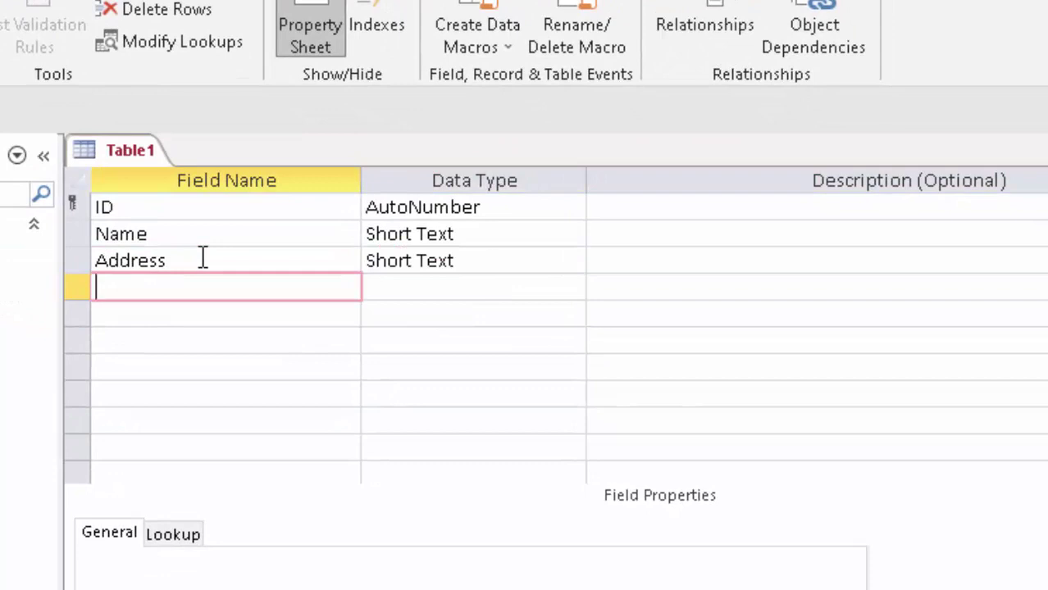
type("City")
left_click(449, 287)
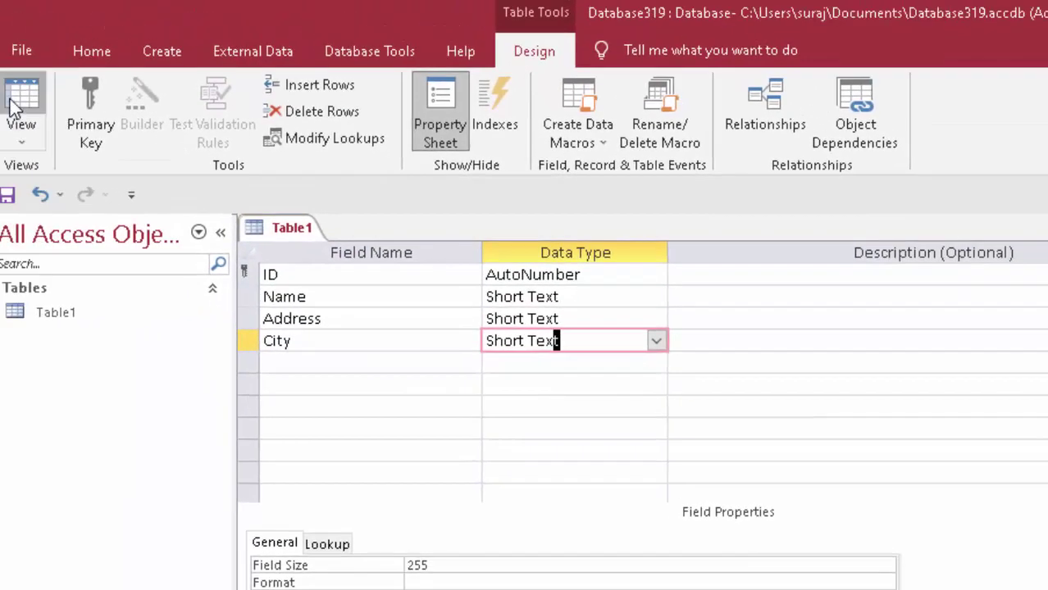
Save Table1 and create a new form from it
left_click(21, 107)
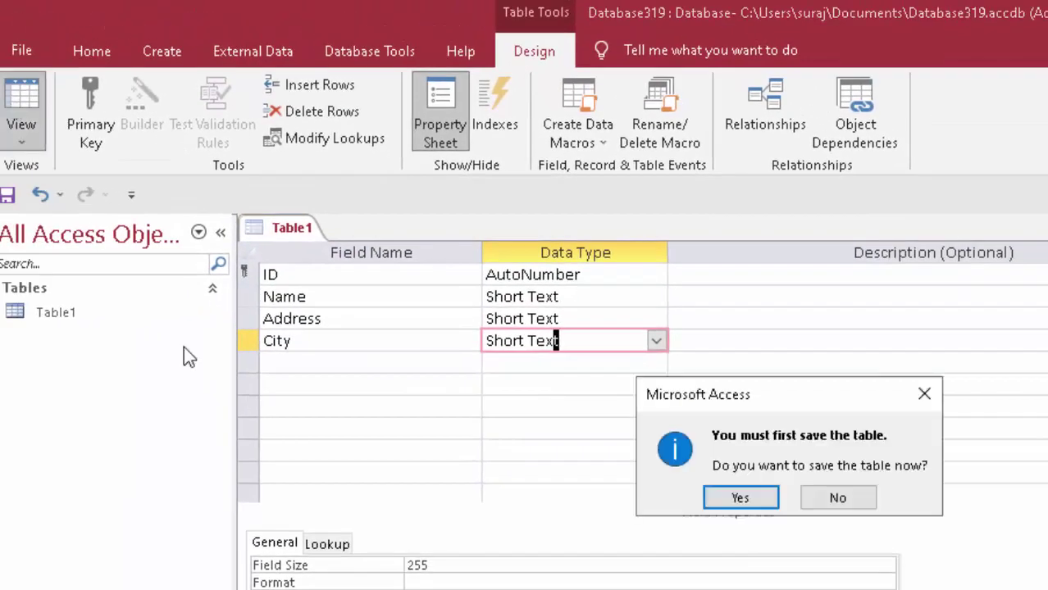
left_click(720, 499)
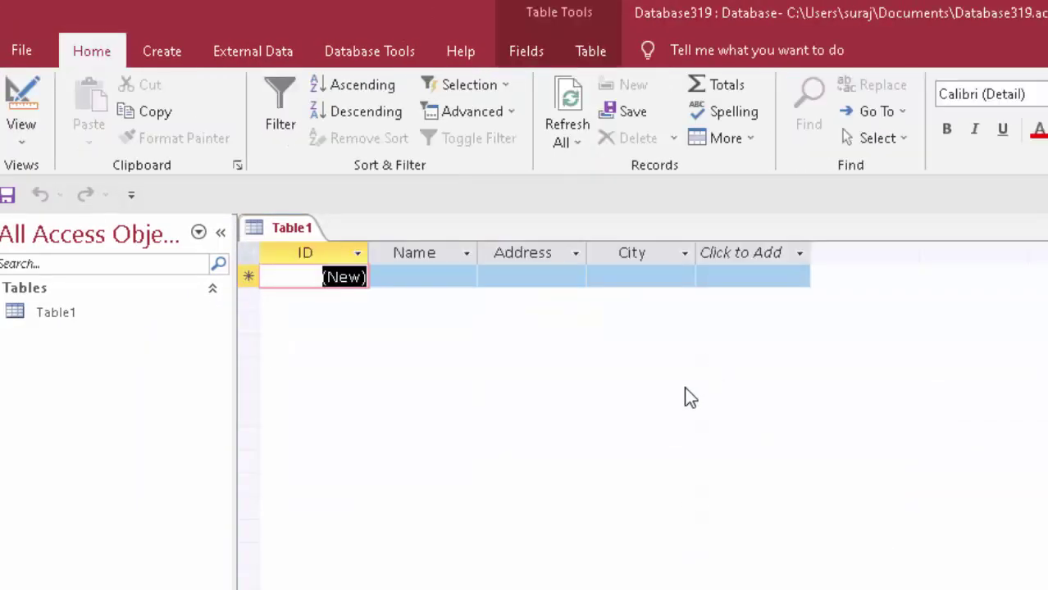
left_click(163, 52)
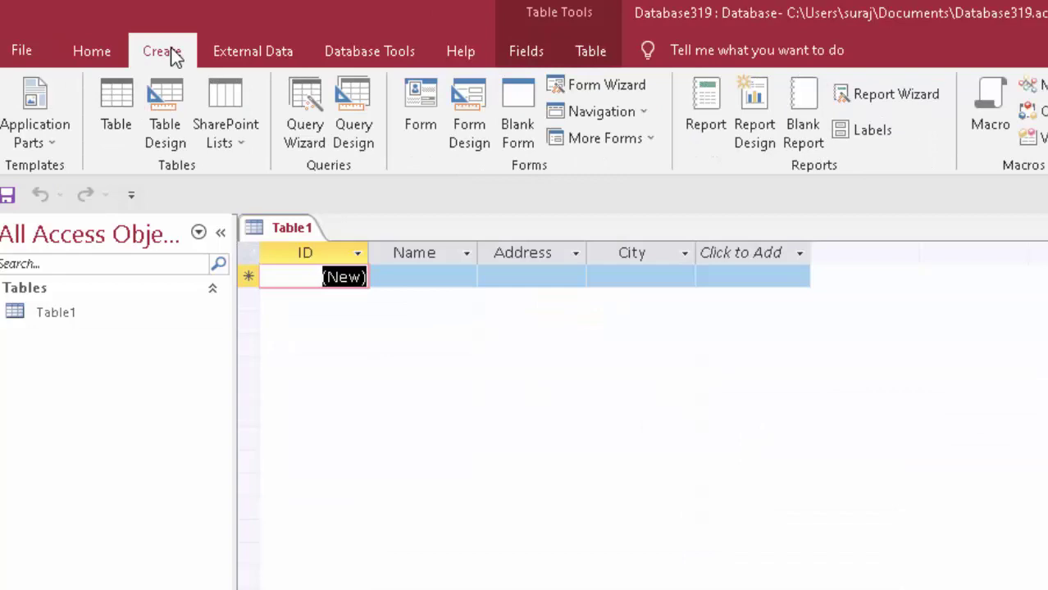
left_click(427, 98)
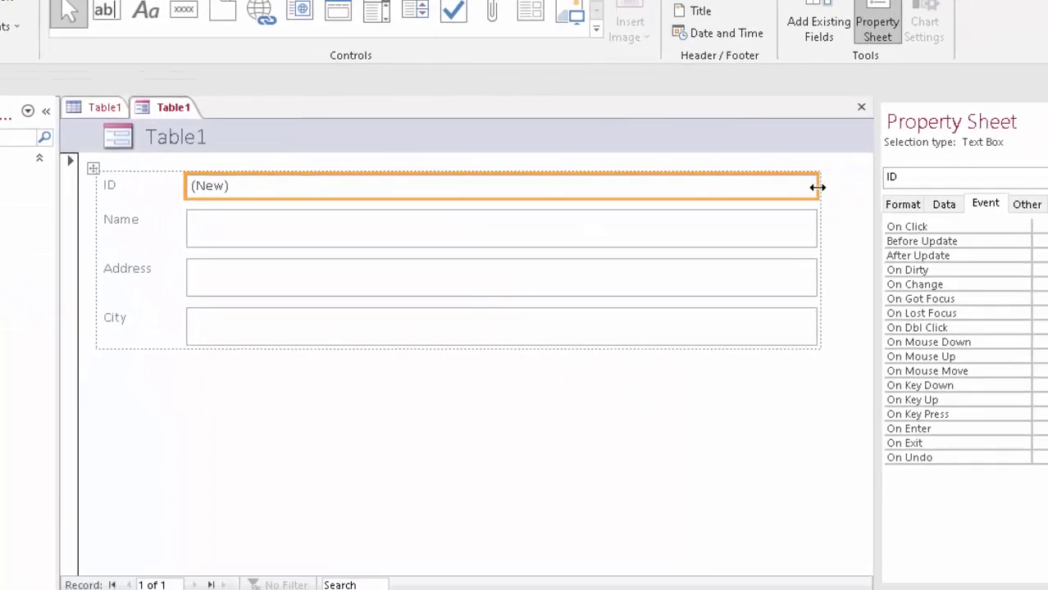
Narrow the form's text boxes to about half width and select Form in the Property Sheet
left_click_drag(999, 249, 927, 294)
left_click_drag(757, 219, 347, 352)
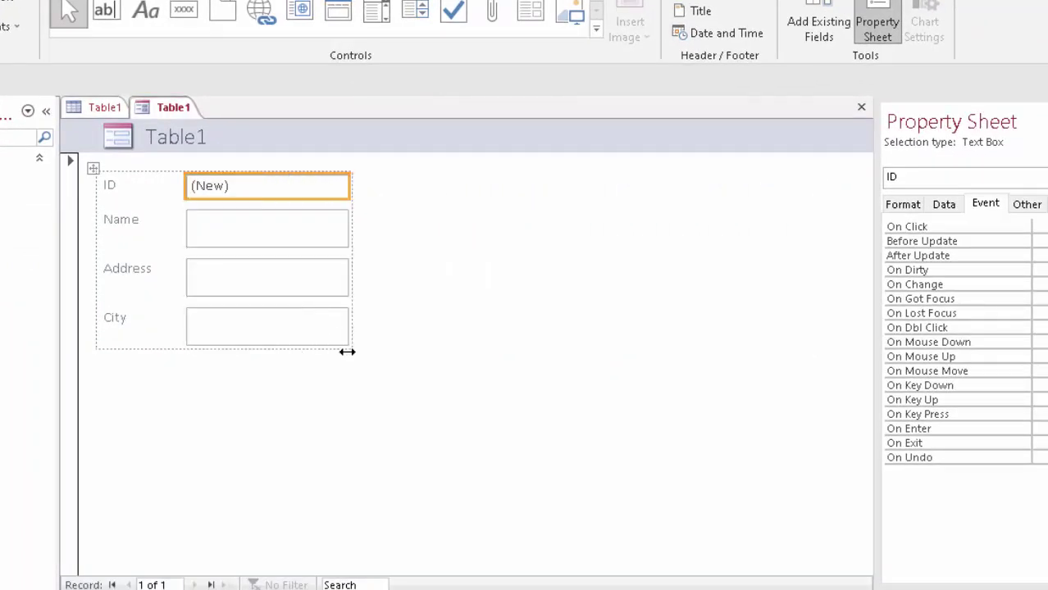
left_click(967, 176)
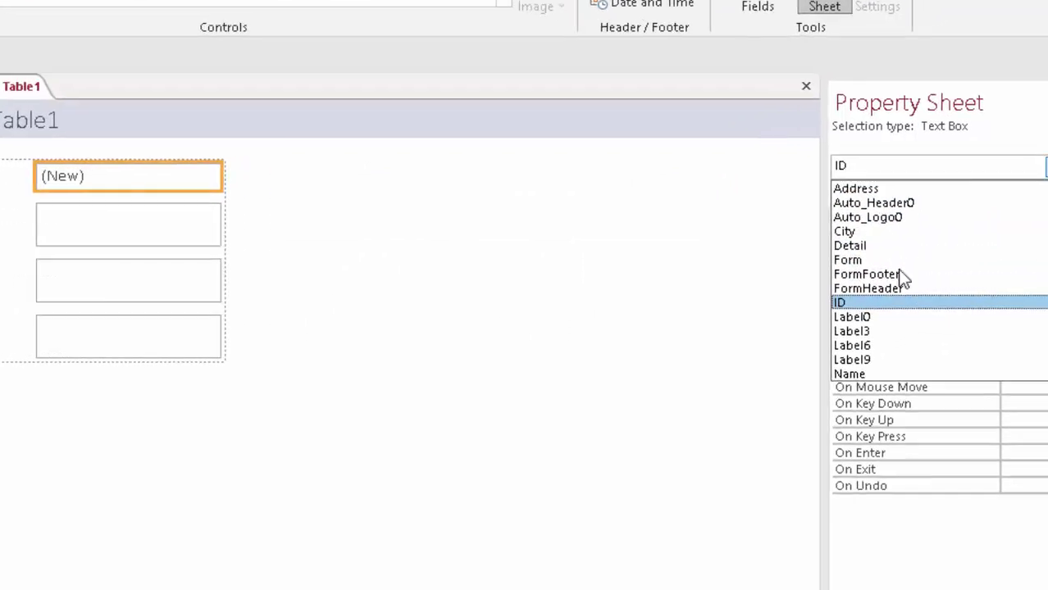
left_click(943, 260)
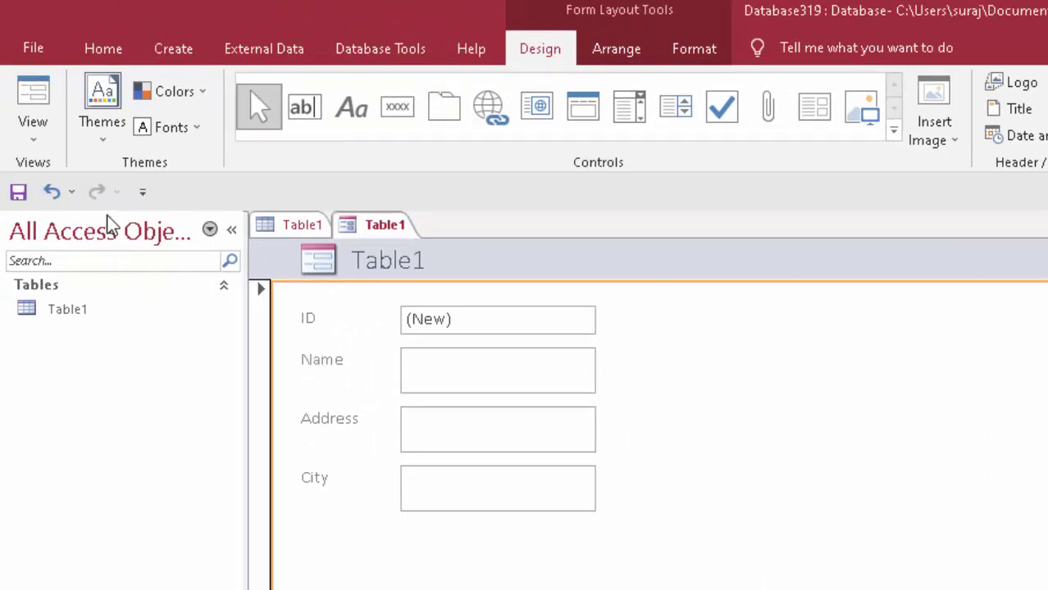
Switch the form to Design View and save the Table1 datasheet
left_click(36, 138)
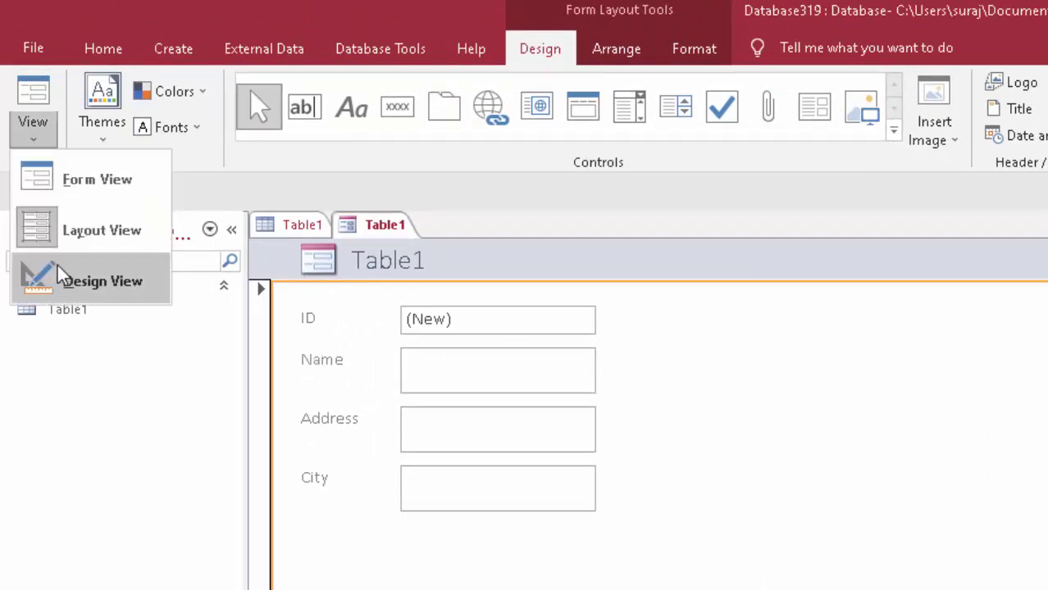
left_click(66, 277)
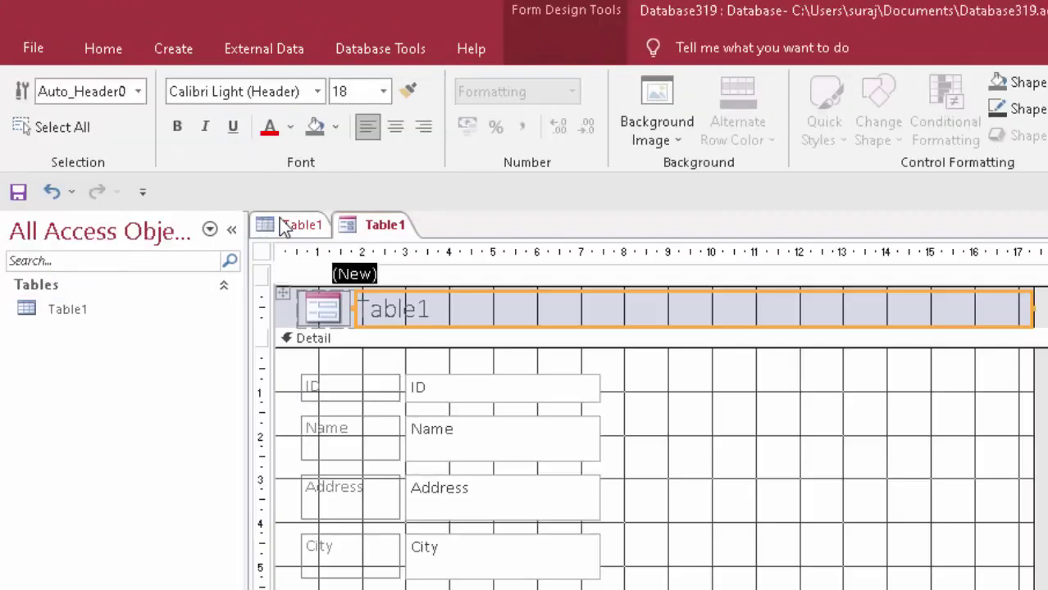
right_click(279, 219)
left_click(316, 233)
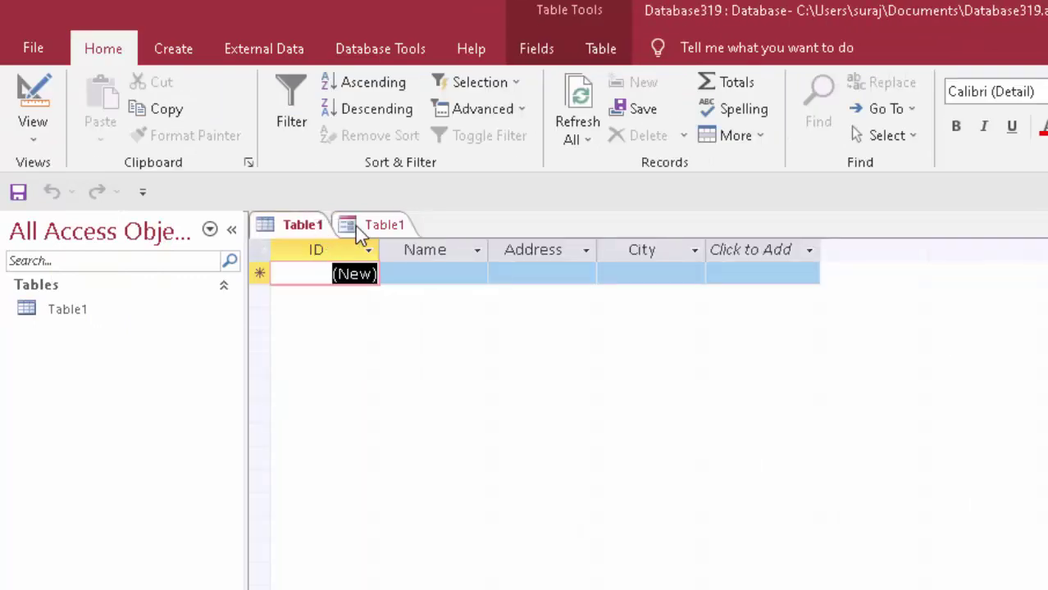
left_click(385, 225)
Save the form under the name MacroF
right_click(397, 226)
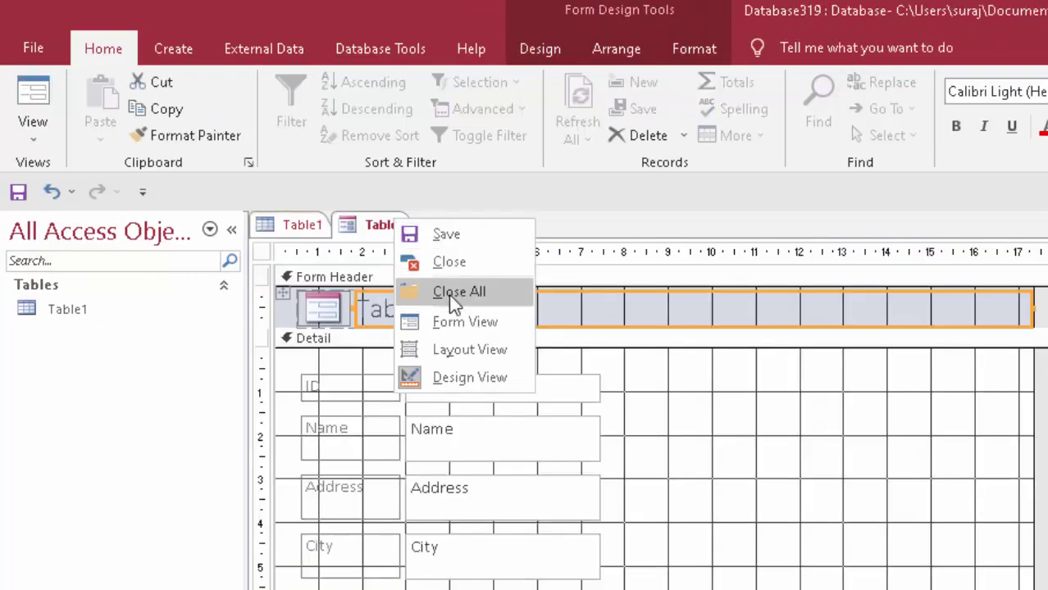
left_click(470, 243)
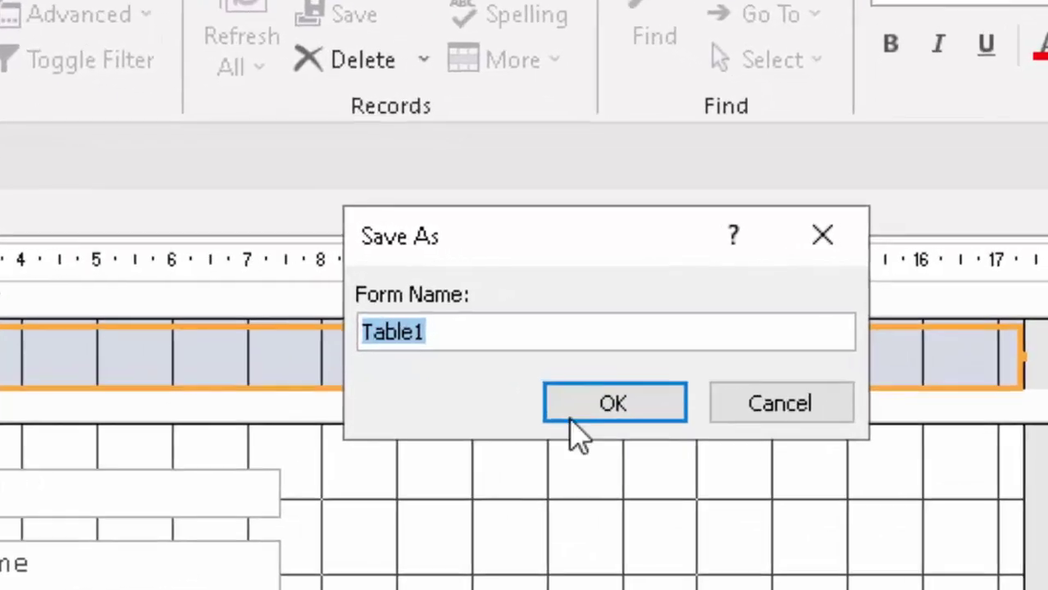
key("BackSpace")
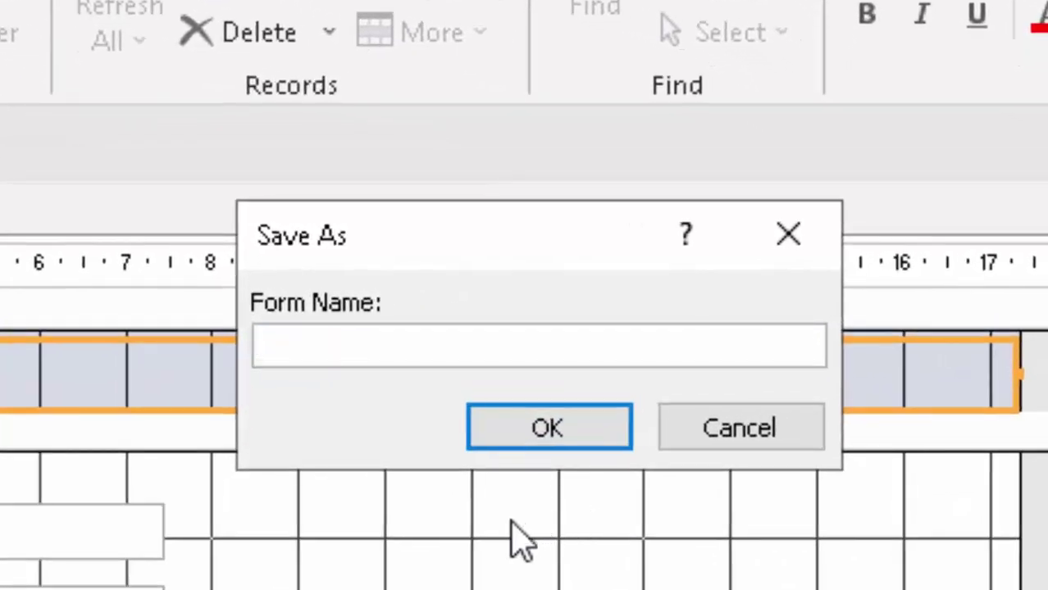
type("Mac")
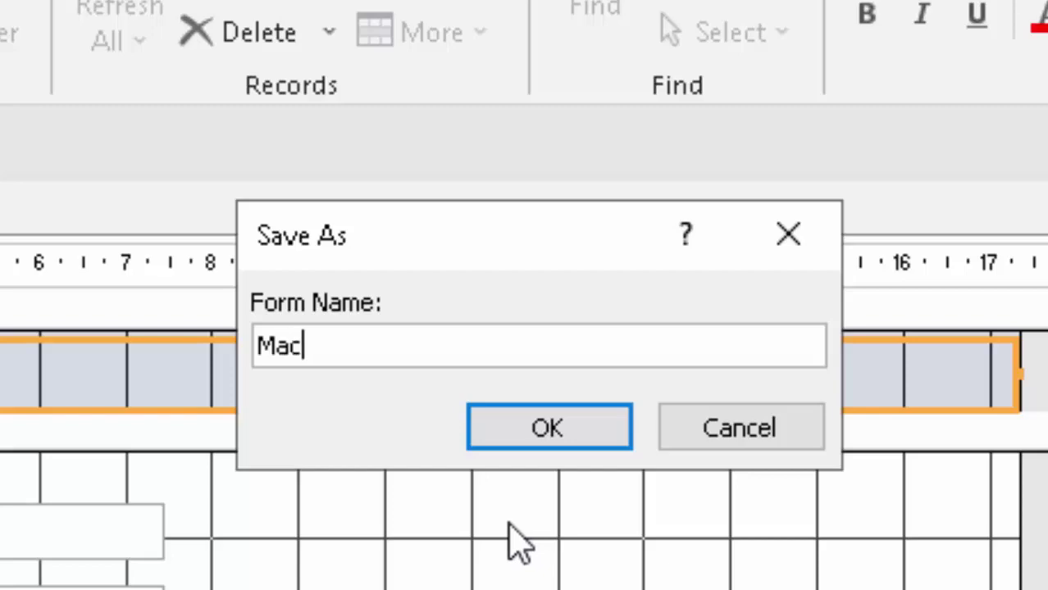
type("roF")
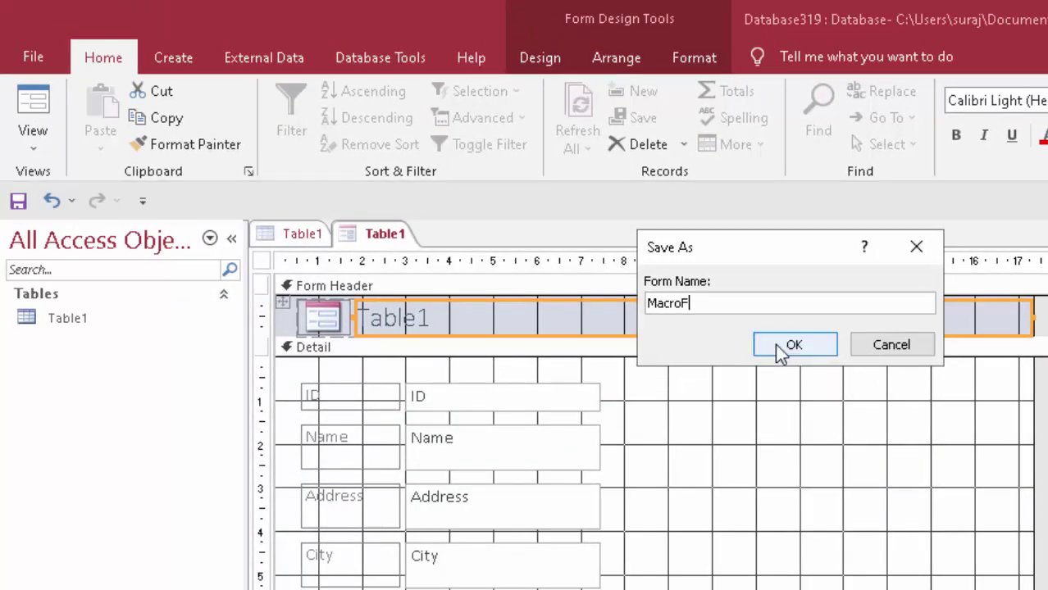
left_click(786, 350)
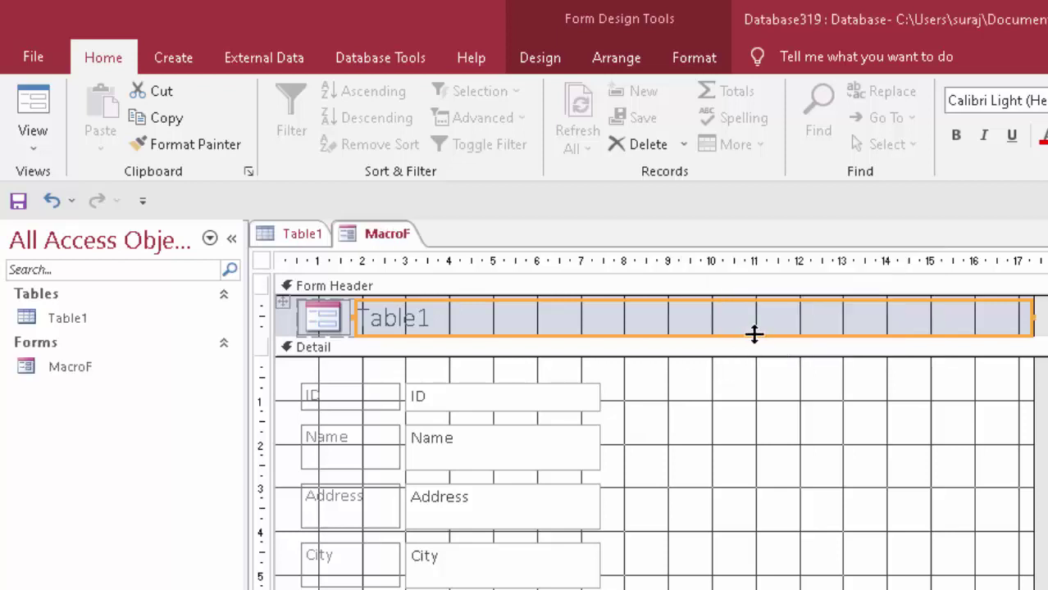
Remove the header title and logo, collapse the header, narrow the form, and heighten the Detail section
key("Delete")
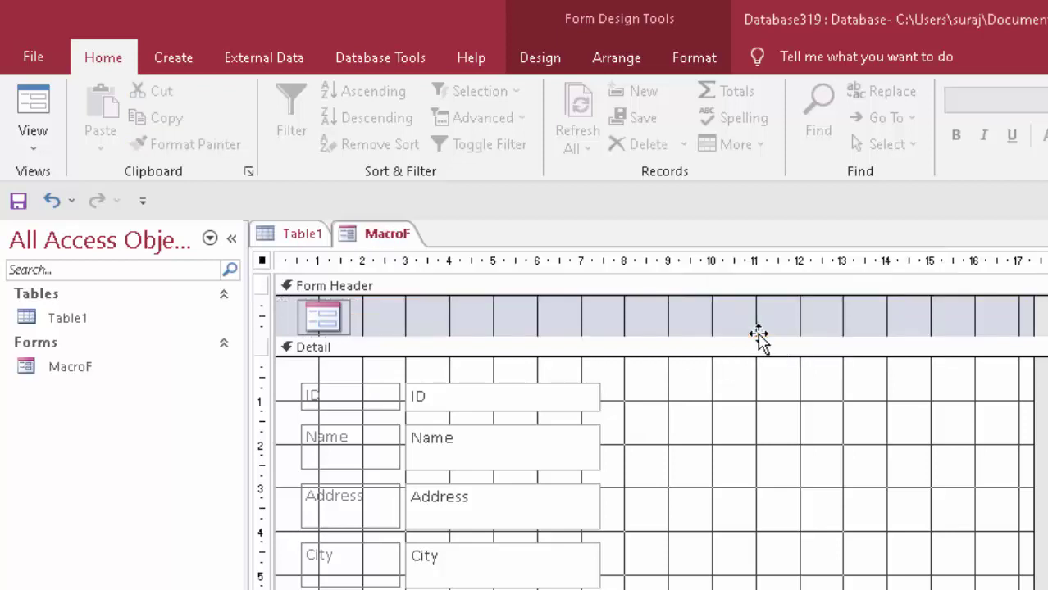
left_click(347, 314)
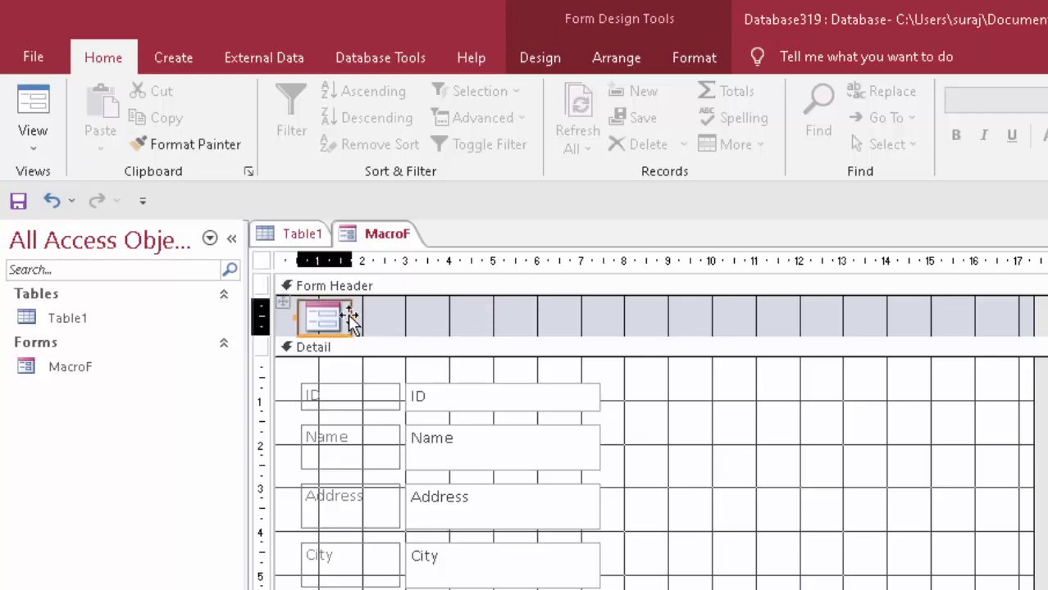
key("Delete")
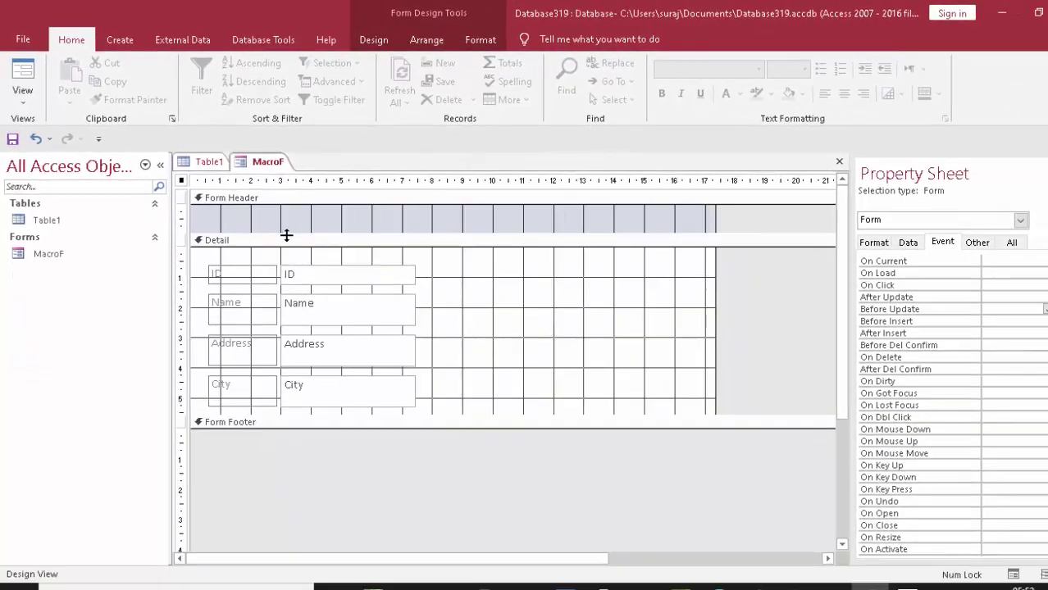
left_click_drag(292, 233, 300, 205)
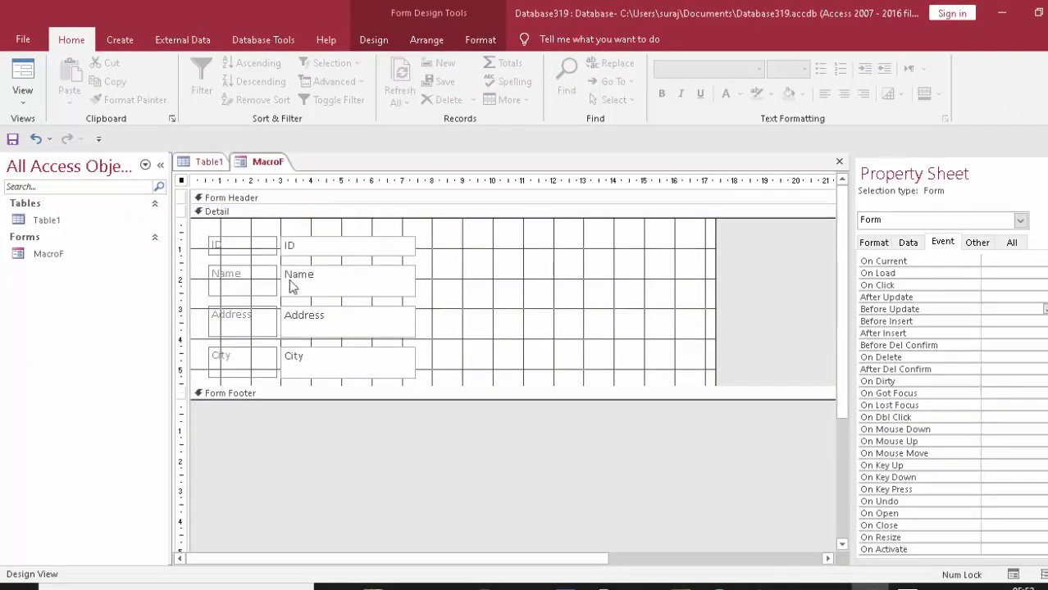
left_click_drag(715, 295, 486, 379)
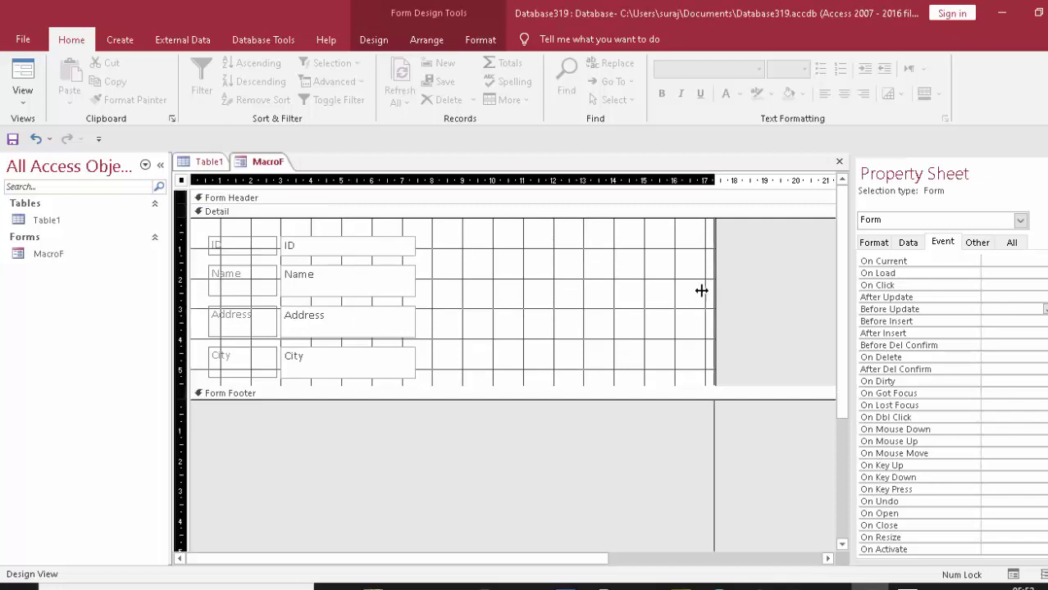
left_click(463, 336)
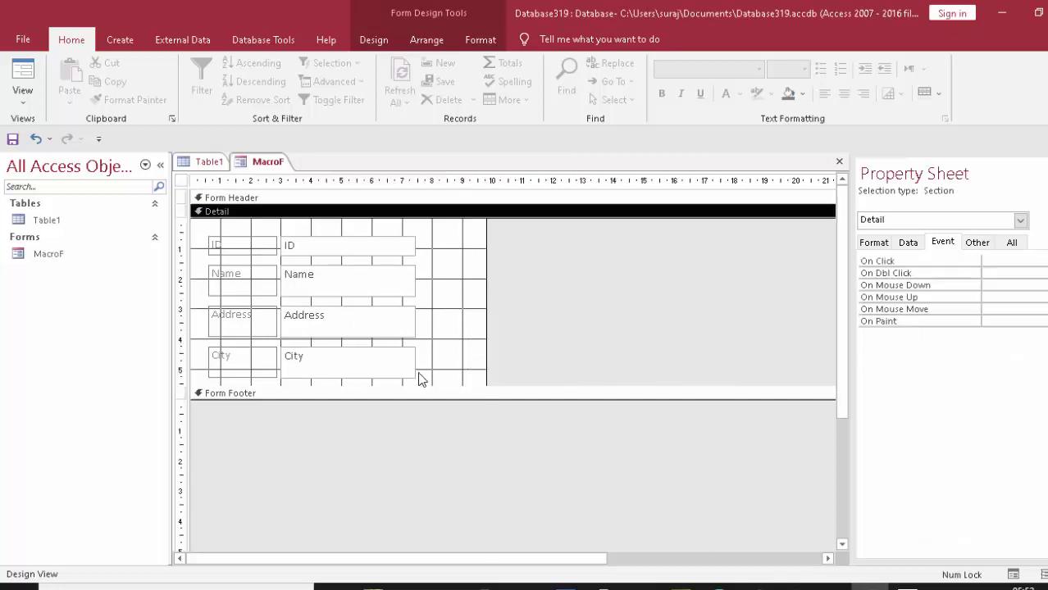
left_click_drag(417, 385, 412, 453)
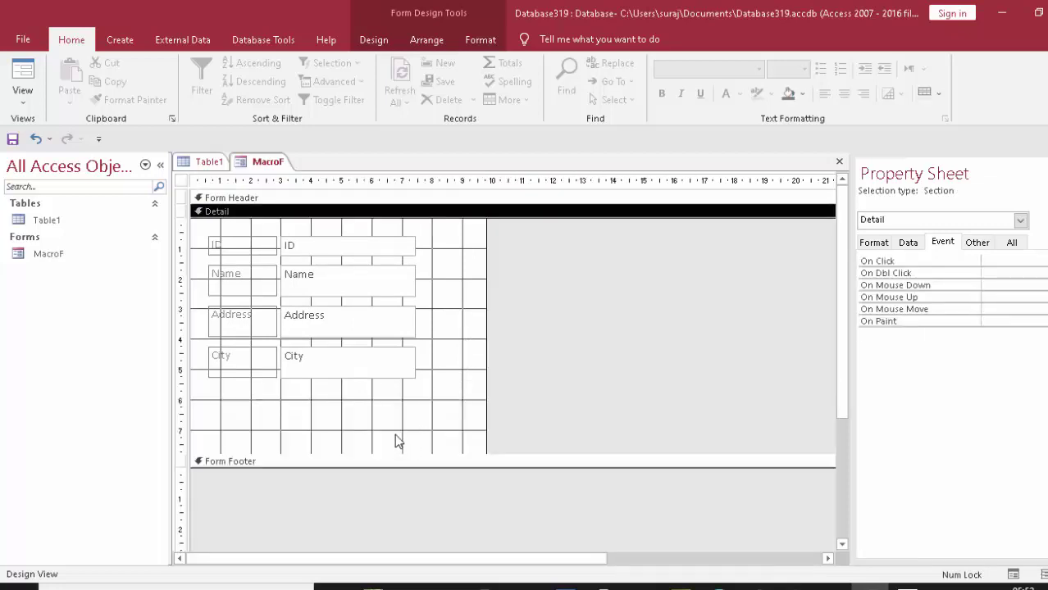
Fill the Detail section with light gold and make all labels and fields bold red
left_click(801, 94)
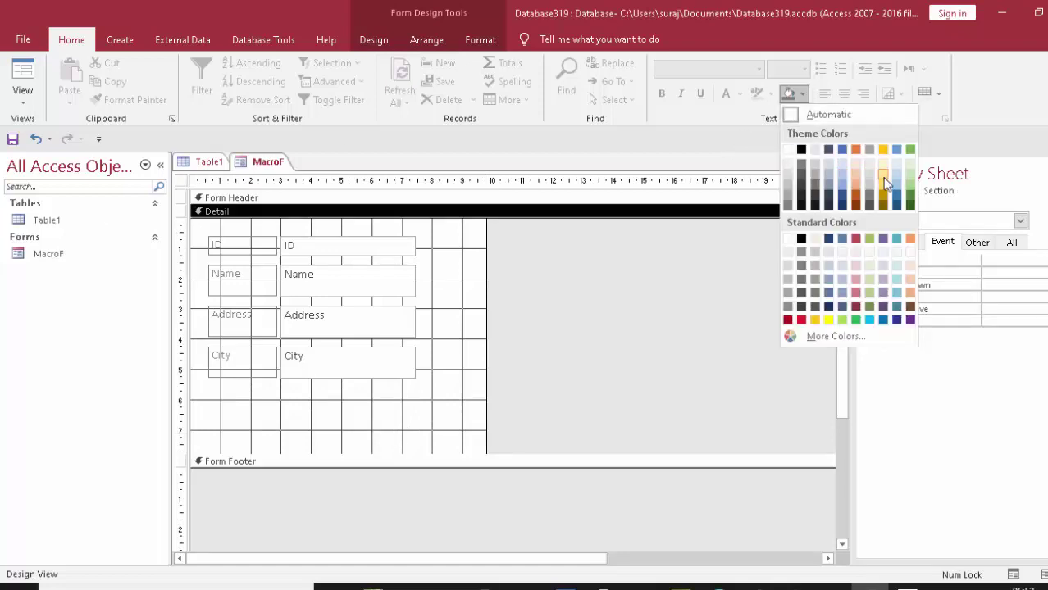
left_click(883, 175)
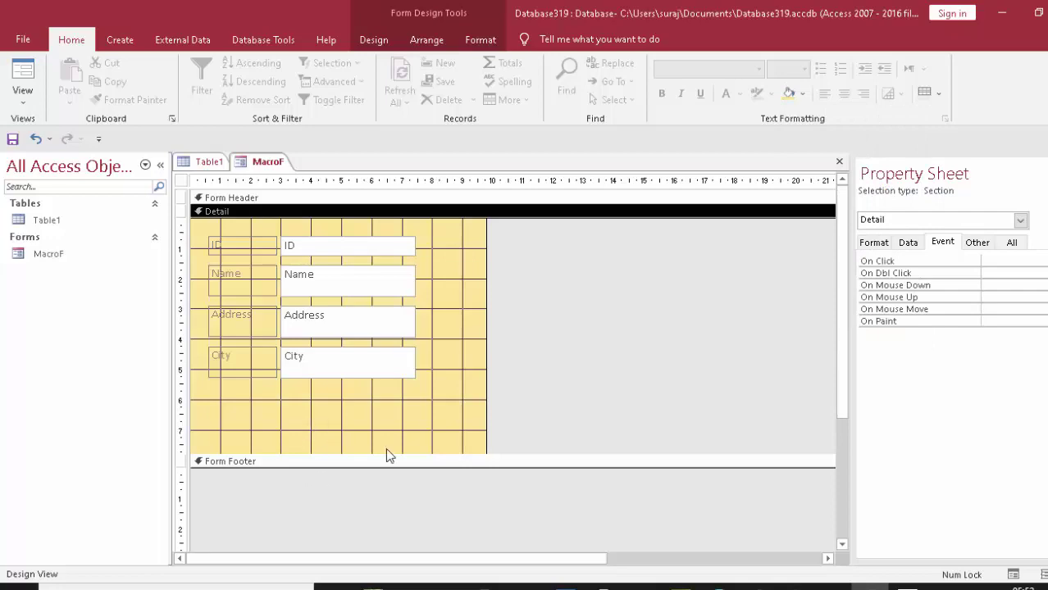
left_click_drag(414, 422, 148, 215)
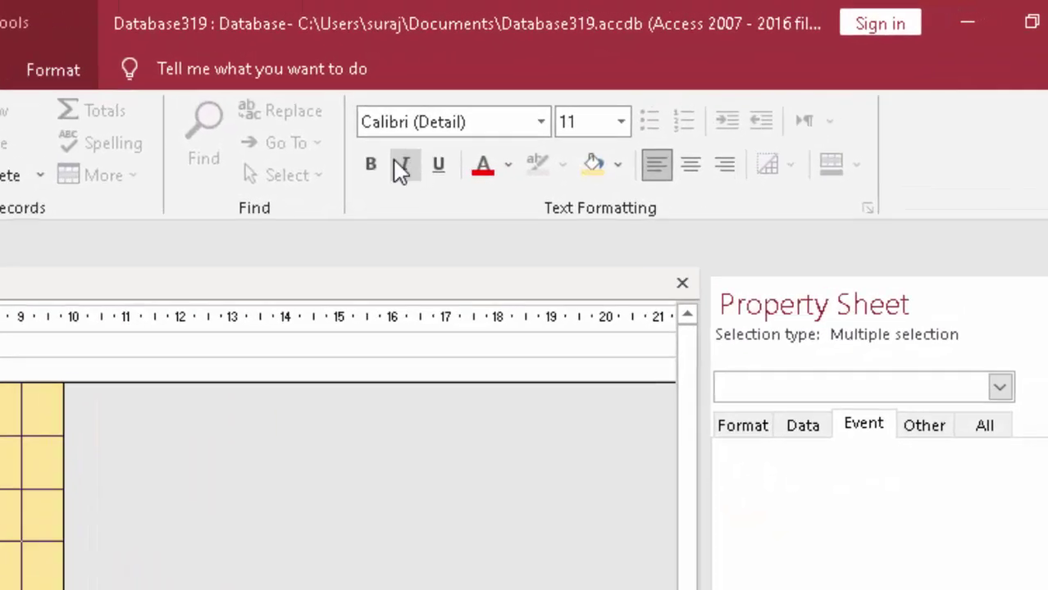
left_click(371, 165)
left_click(483, 164)
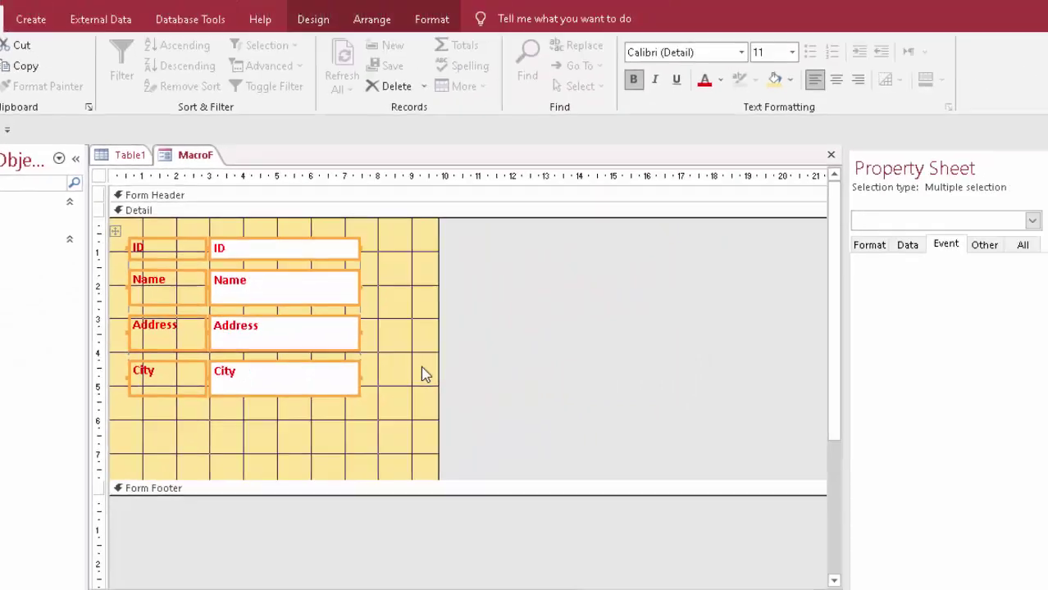
left_click(399, 366)
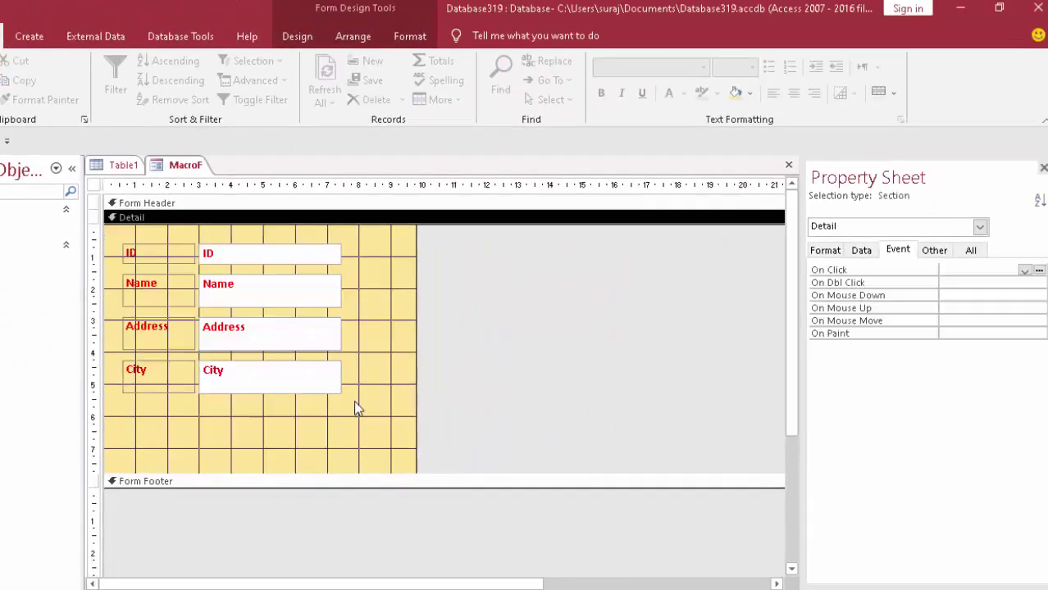
left_click_drag(332, 422, 132, 249)
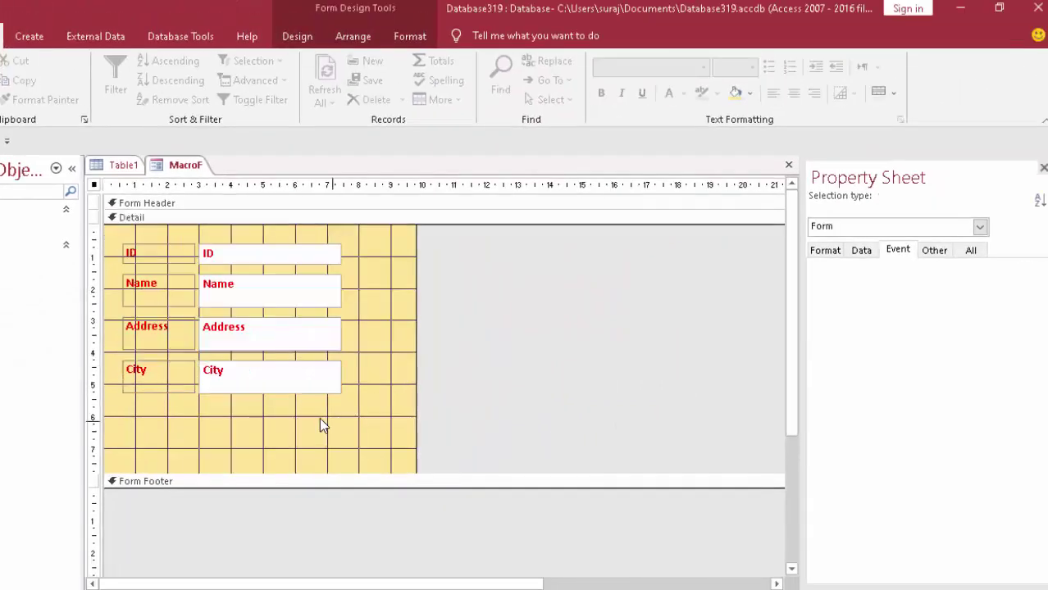
left_click(255, 417)
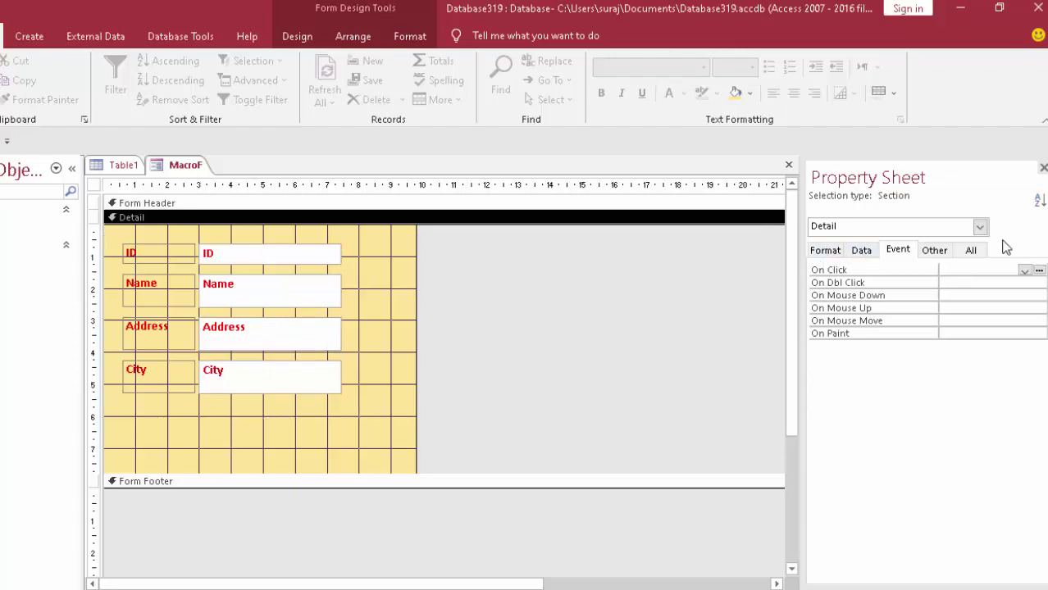
Select the whole form in the Property Sheet and start a Macro Builder macro for Before Update
left_click(981, 225)
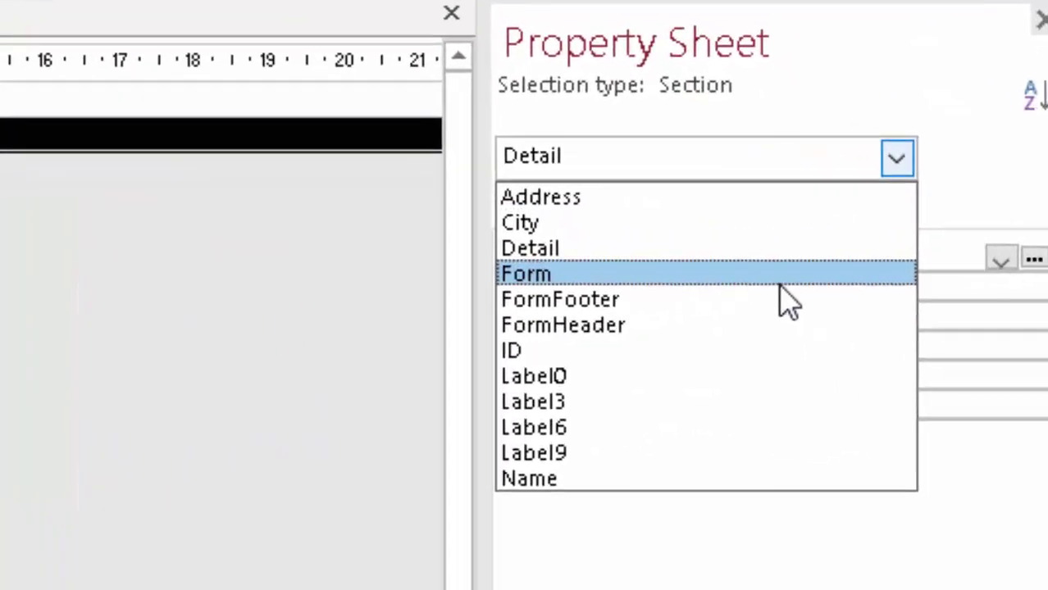
left_click(780, 279)
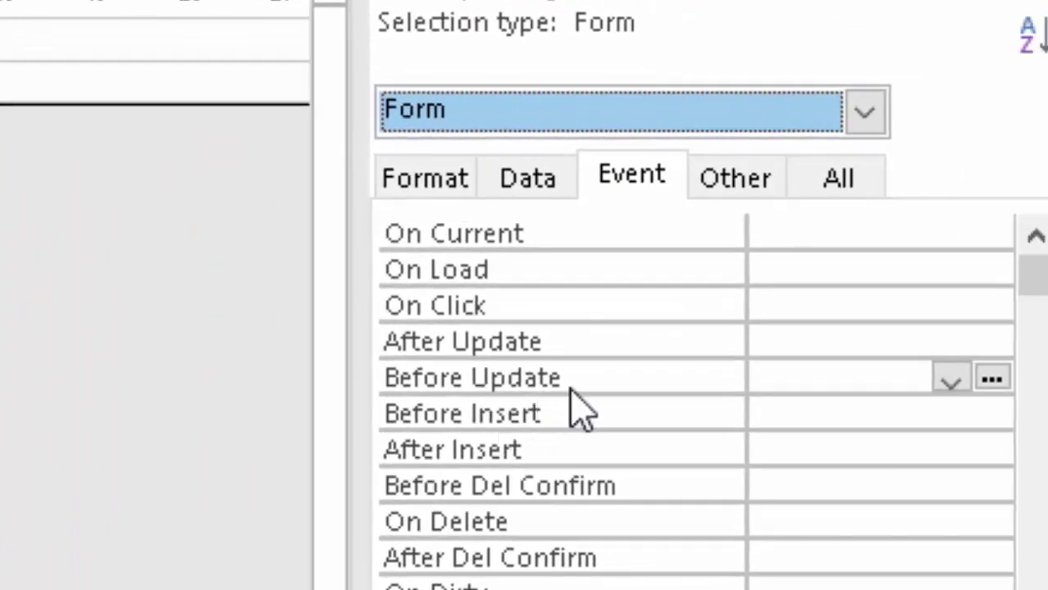
left_click(989, 375)
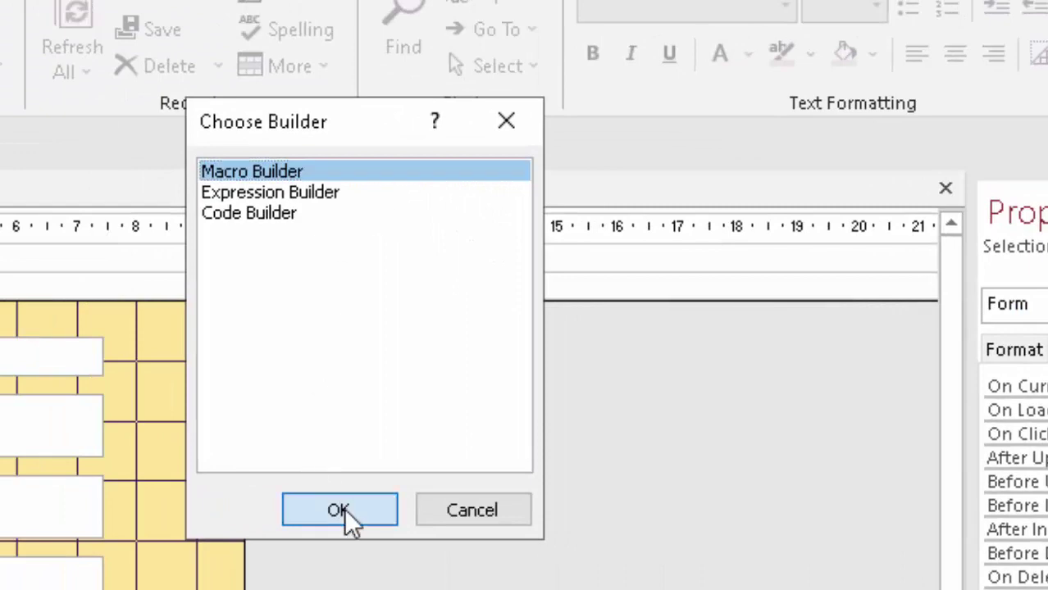
left_click(342, 509)
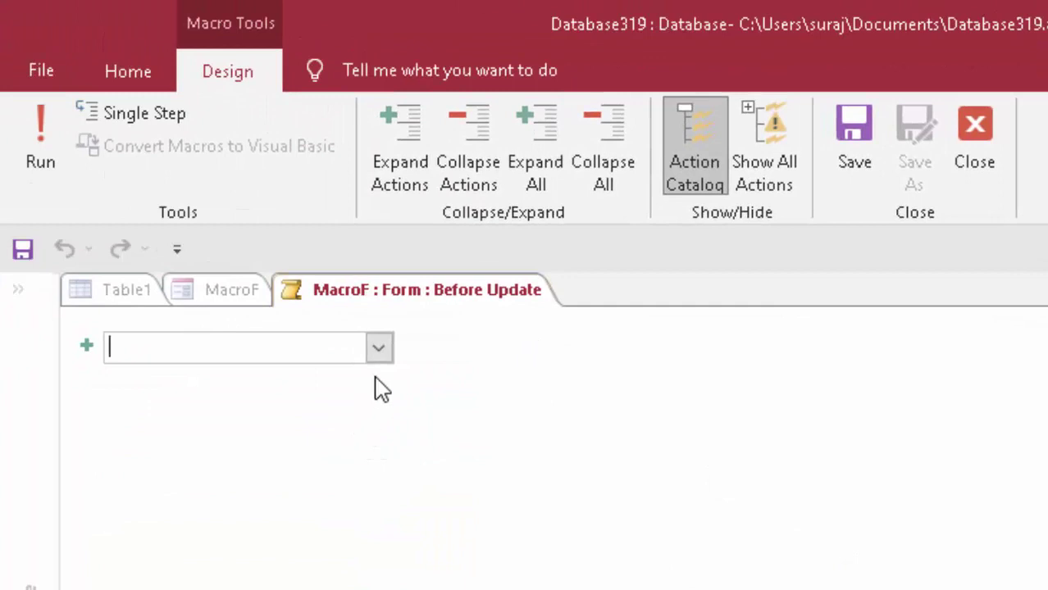
left_click(379, 351)
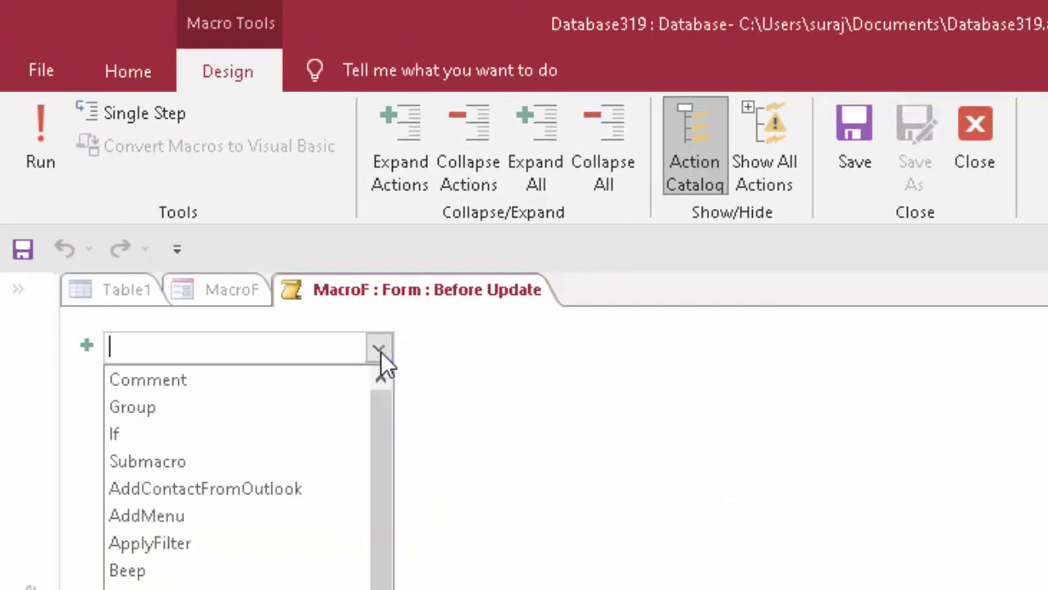
left_click(380, 352)
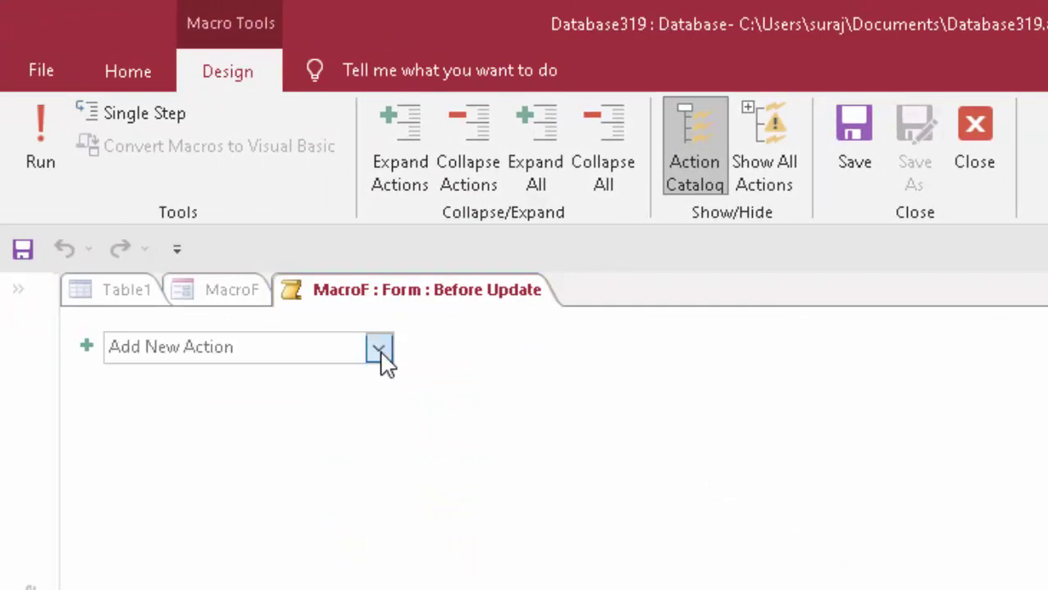
Add a MessageBox action with message 'Do not forget I m watching you First enter then Proceed'
left_click(327, 345)
type("M")
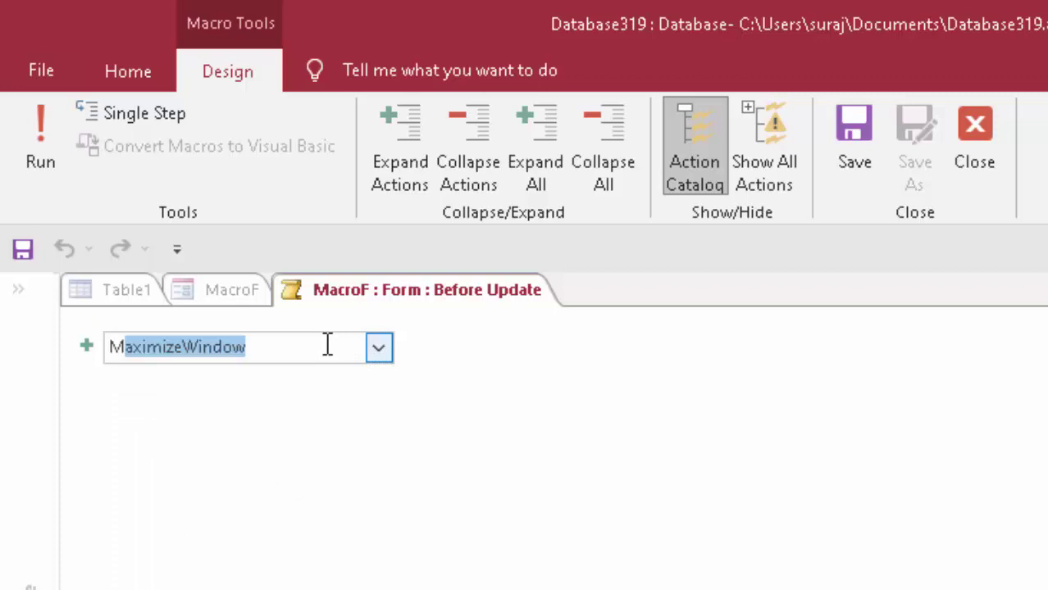
type("essageBox")
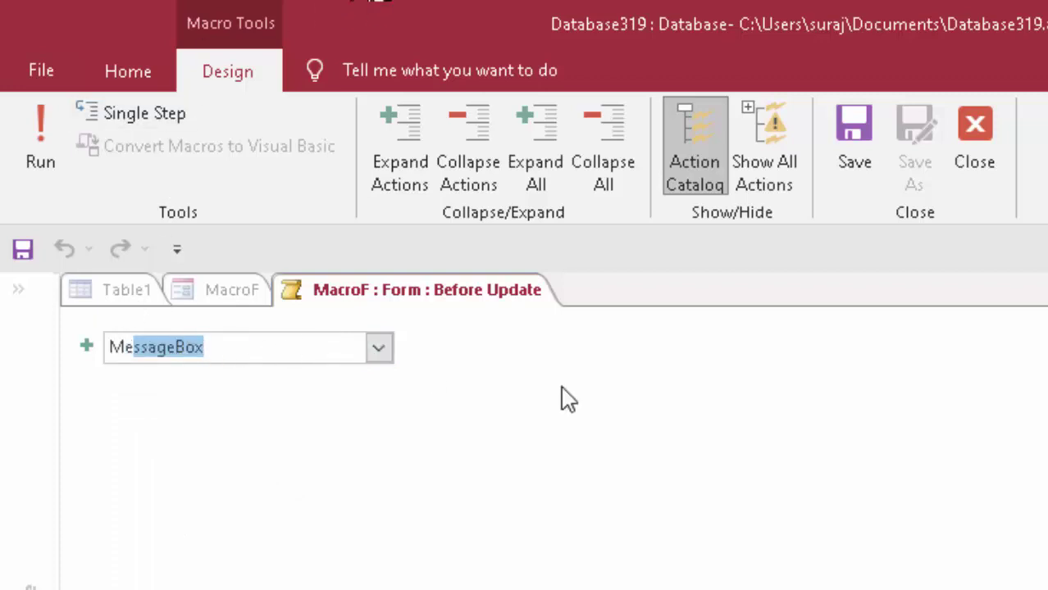
key("Return")
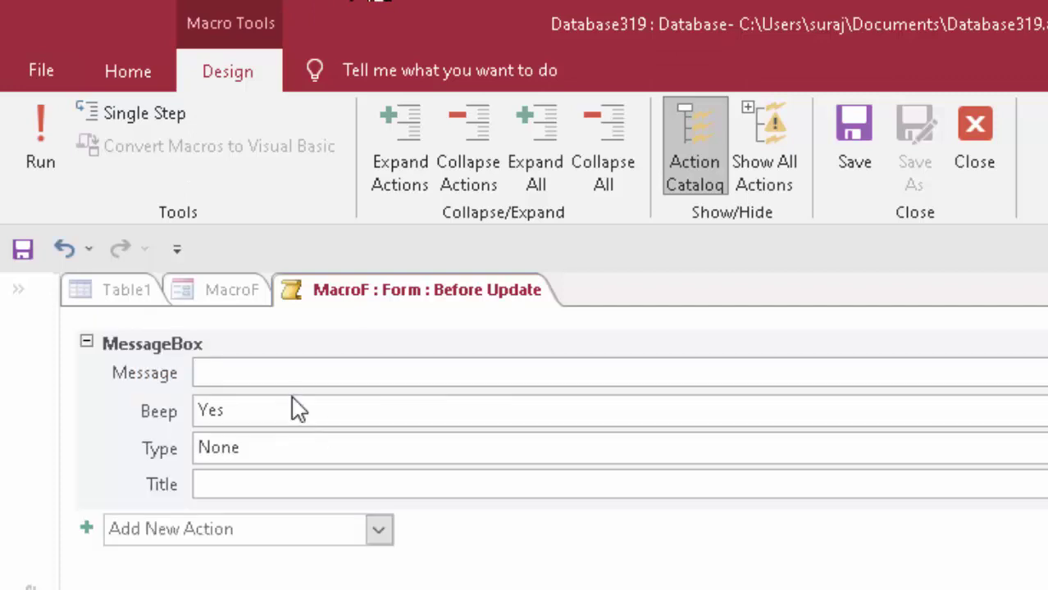
mouse_move(455, 419)
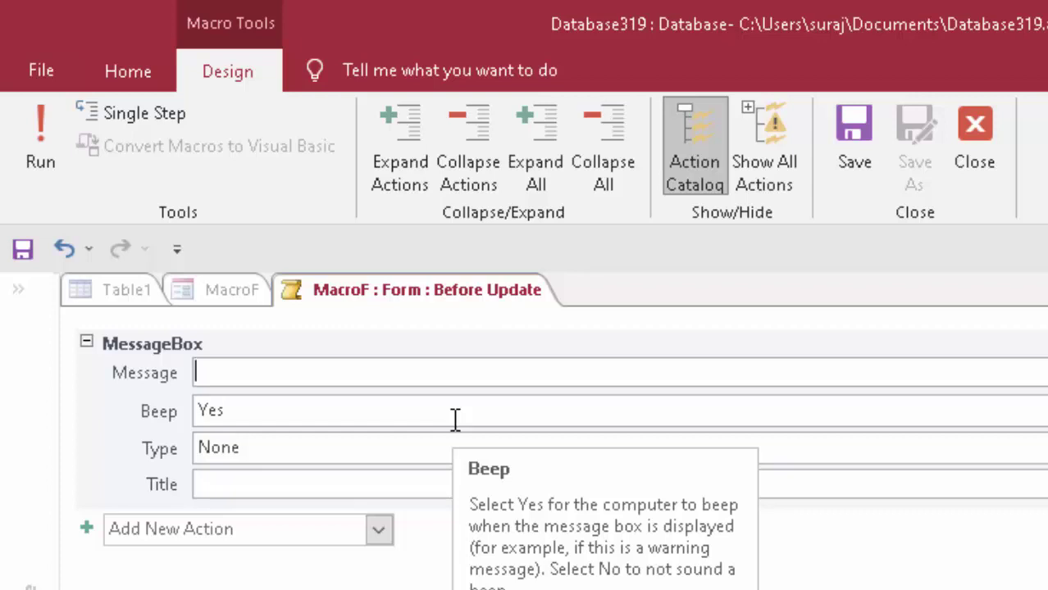
type("Do not forget I m watching you First ")
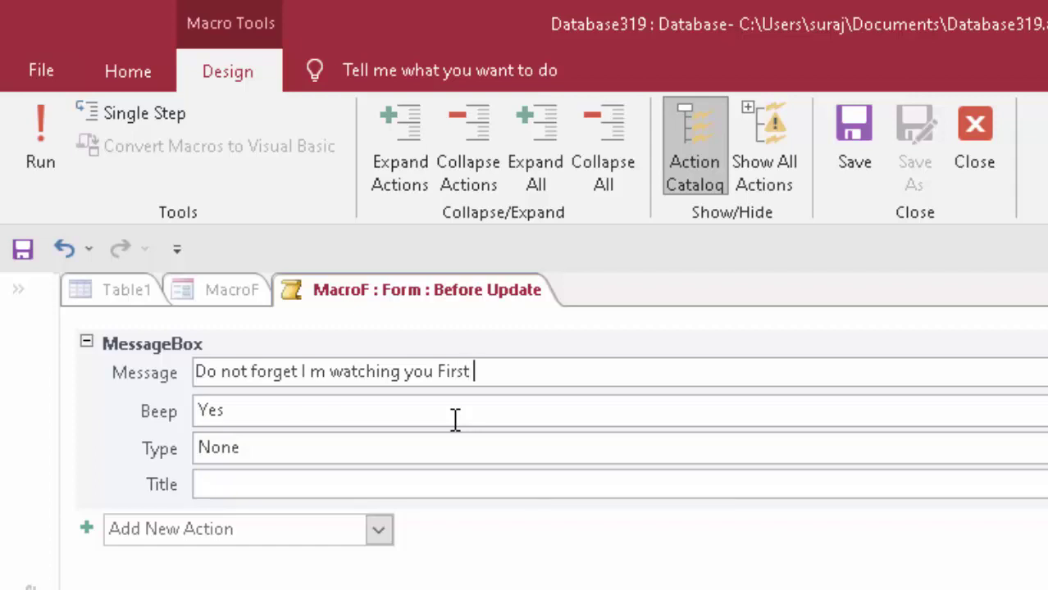
type("enter ")
type("the")
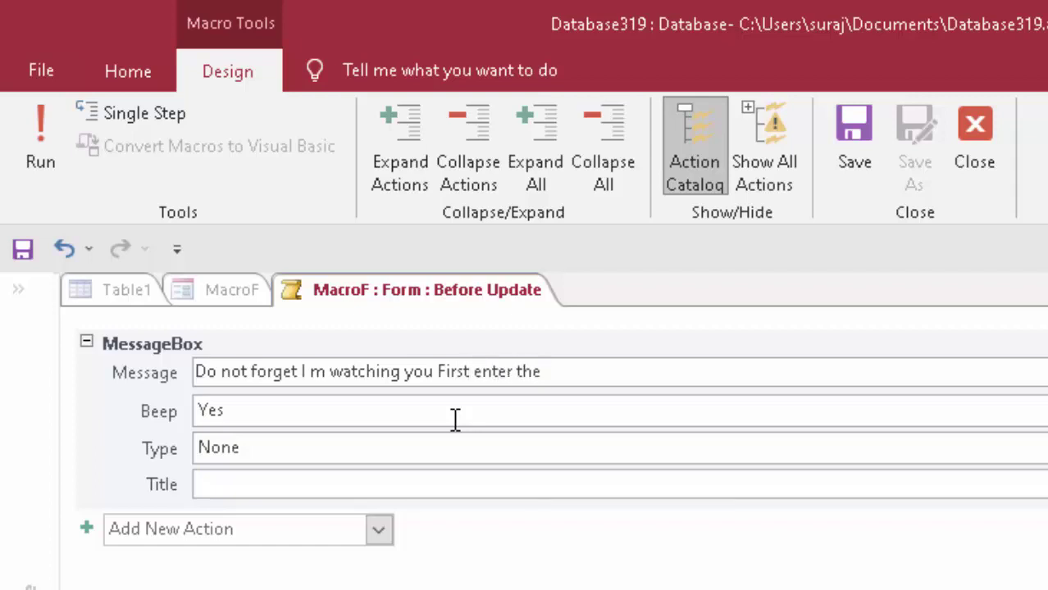
type("n Proc")
type("eed")
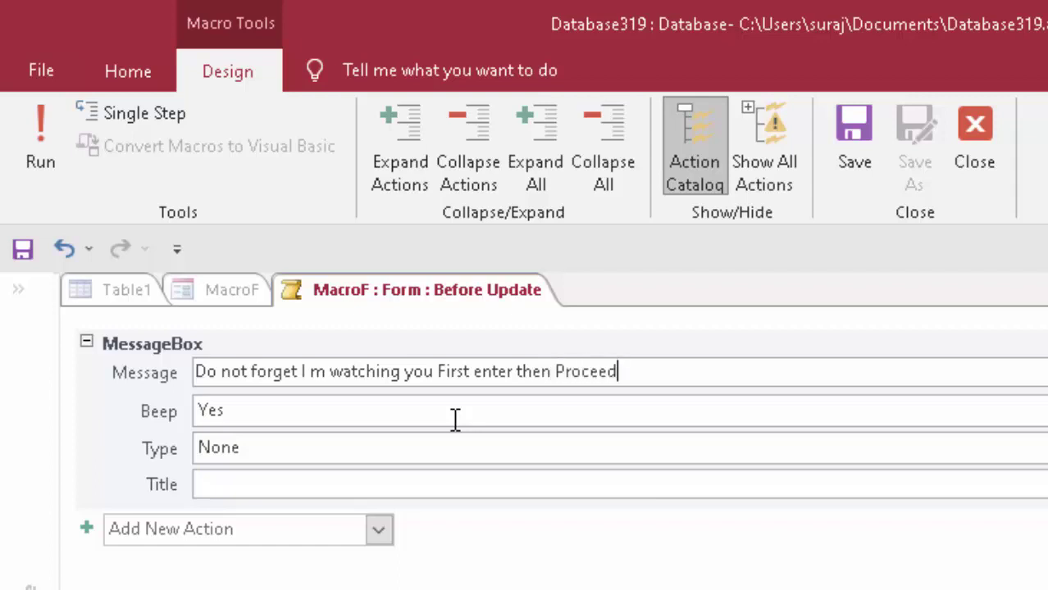
double_click(409, 410)
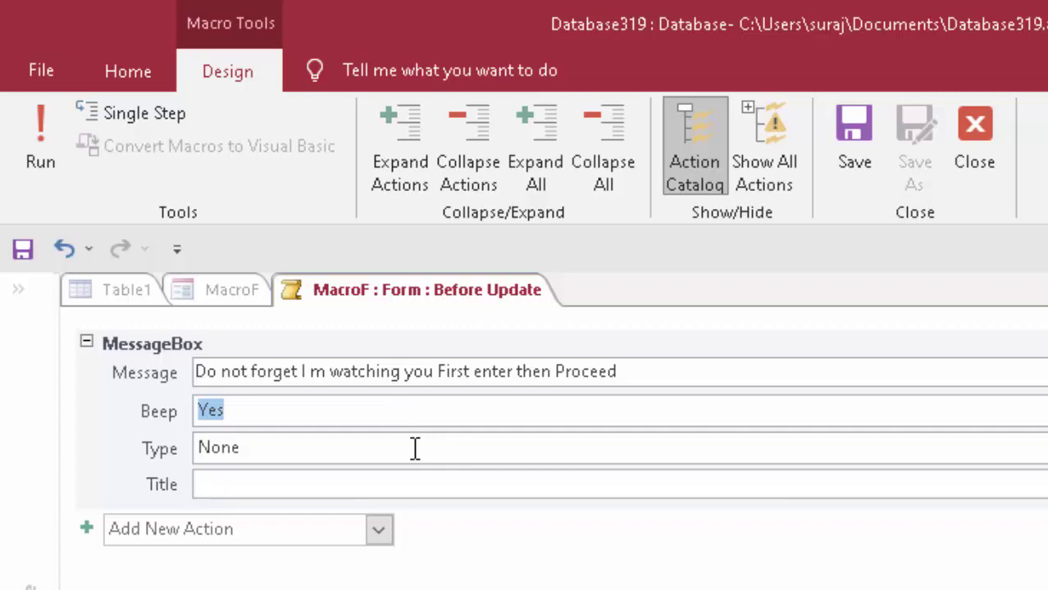
Set the MessageBox type to Warning? and title 'validation', then save and close the macro
double_click(415, 448)
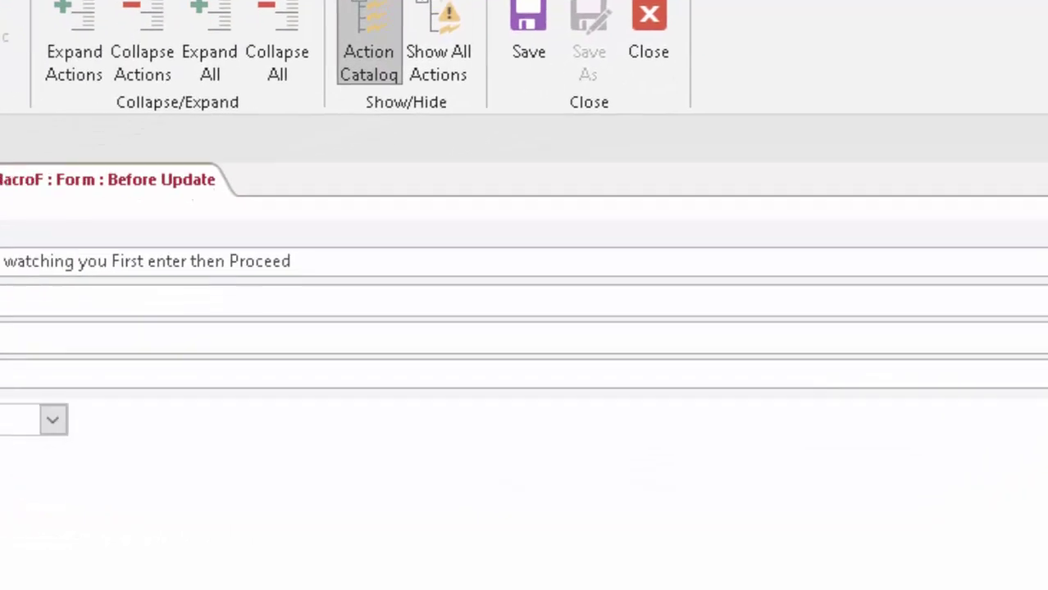
left_click(942, 420)
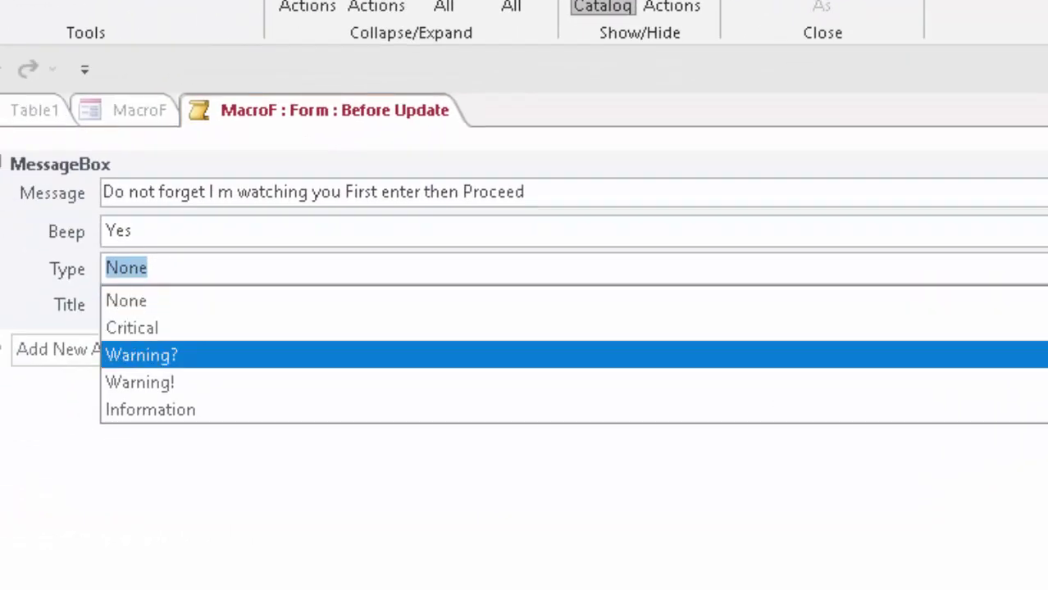
left_click(861, 354)
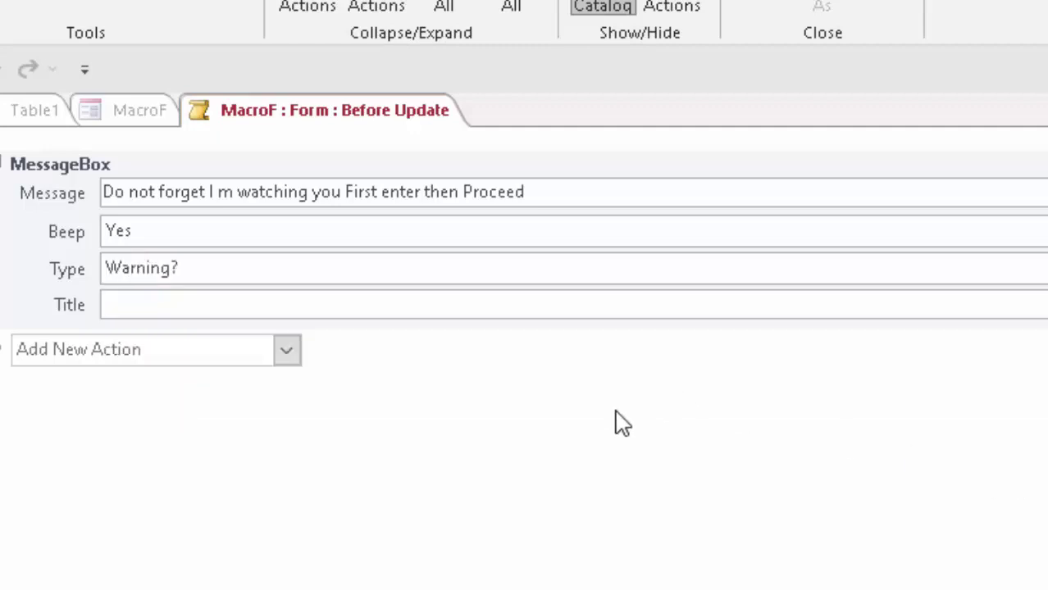
left_click(131, 304)
type("tion")
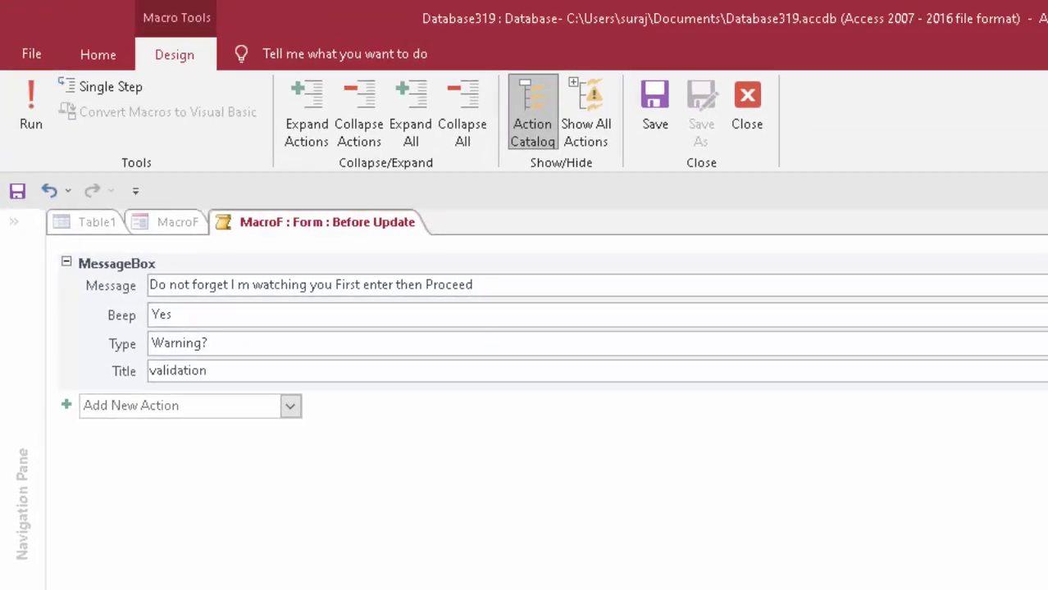
left_click(21, 201)
key("ctrl+w")
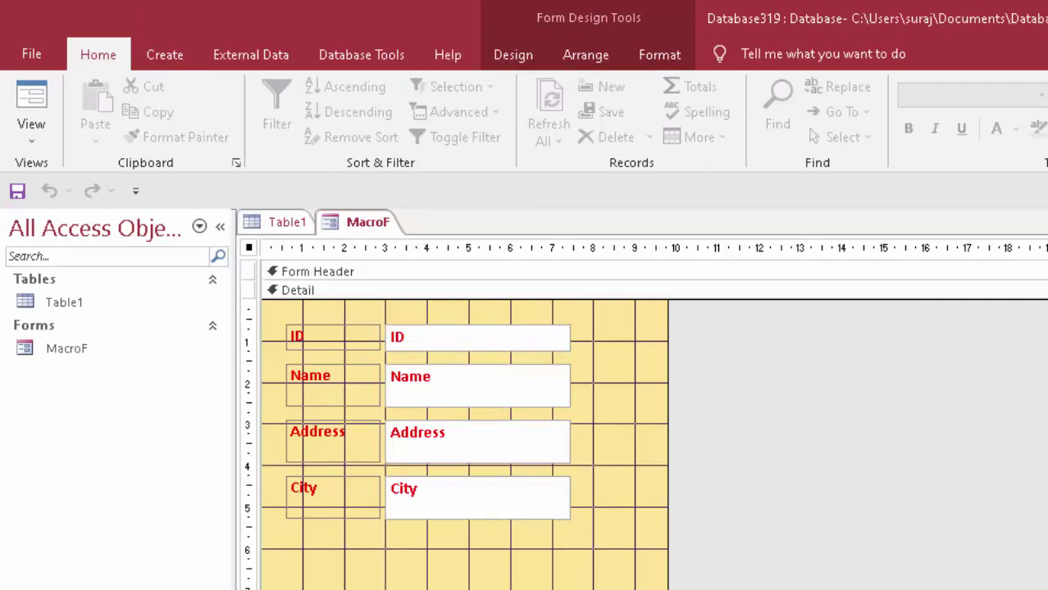
In Form view, enter Address 'New colony Deoria' and City 'Deoria', save, and dismiss the warning
left_click(28, 94)
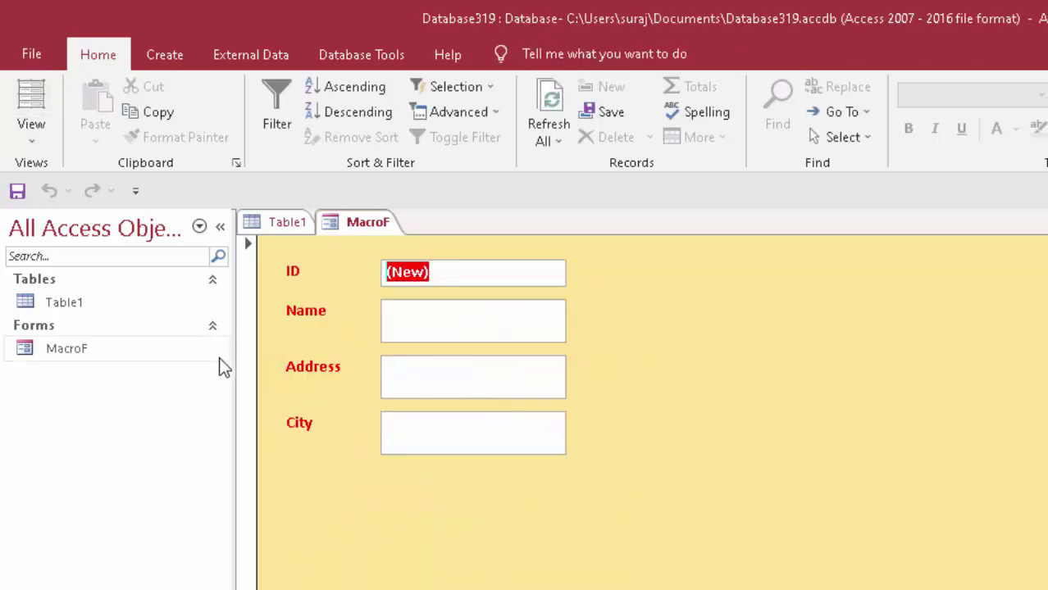
left_click(499, 319)
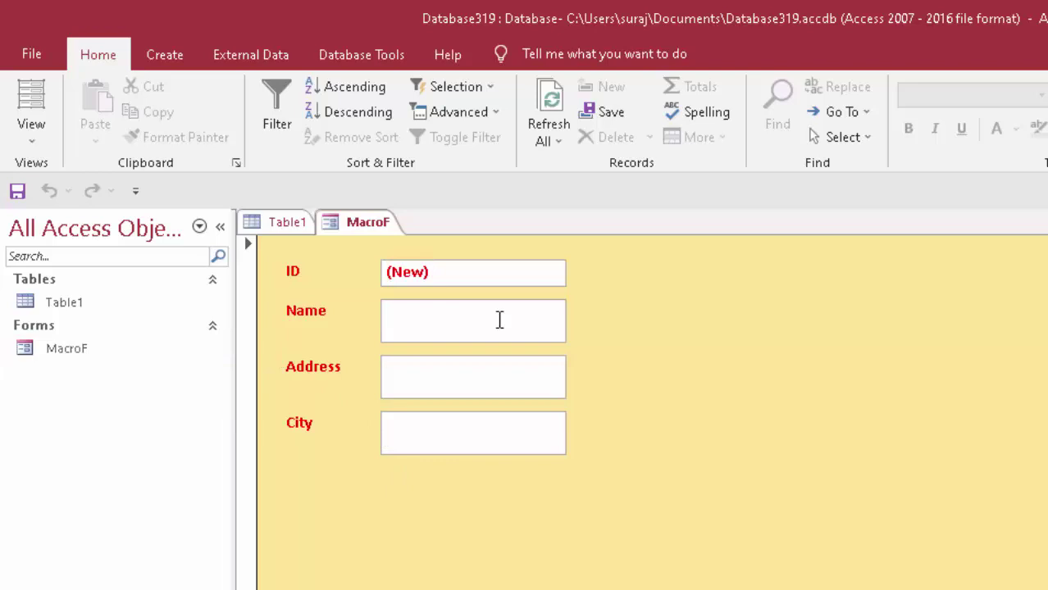
key("Tab")
type("New")
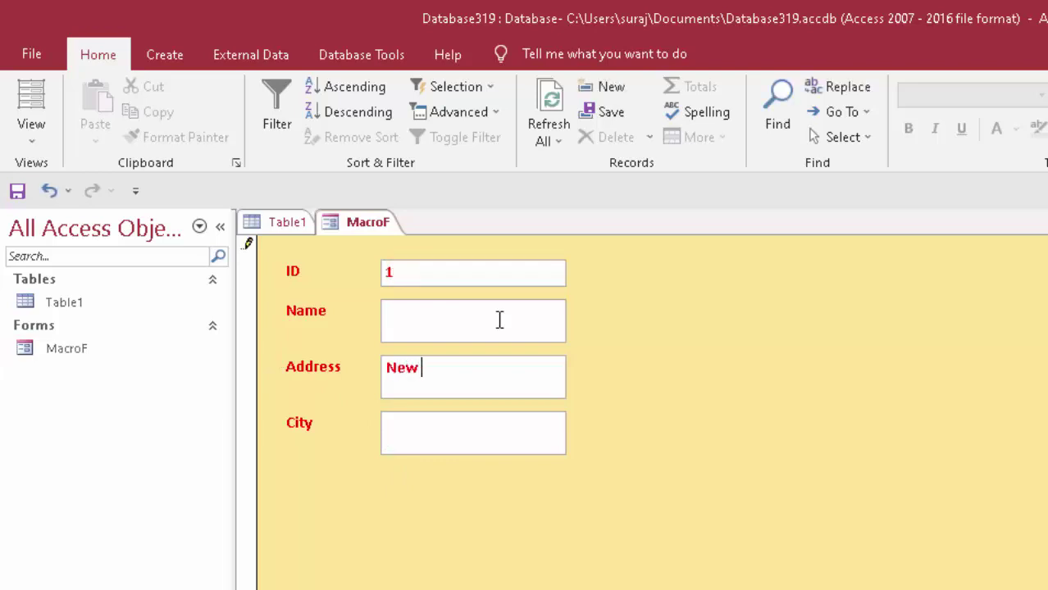
type(" colony ")
type("Deih")
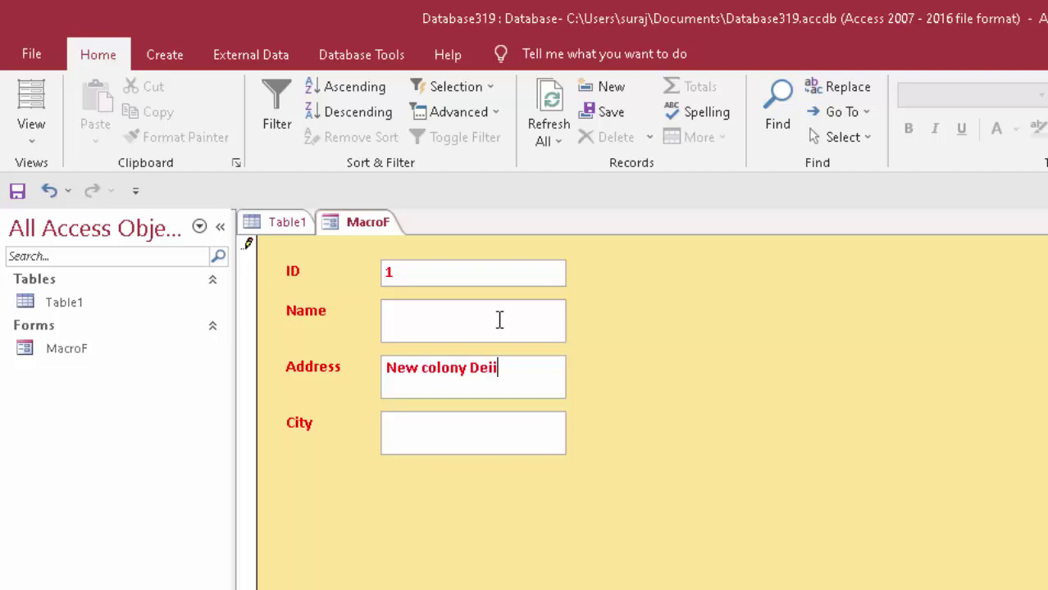
key("BackSpace")
type("oria")
key("BackSpace")
key("BackSpace")
key("BackSpace")
key("BackSpace")
type("ori")
type("a")
type("De")
type("oria")
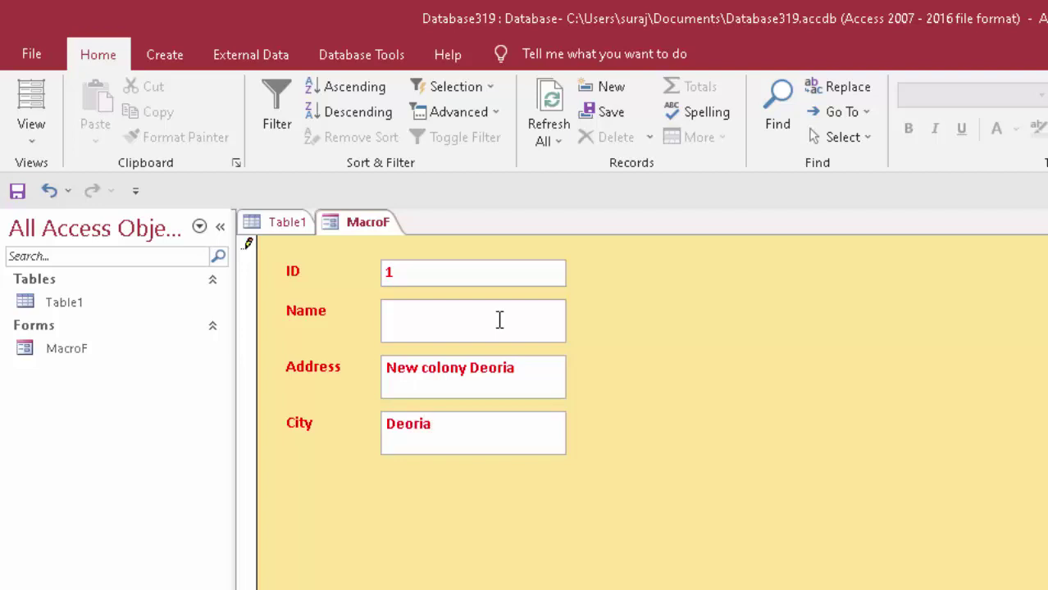
left_click(18, 190)
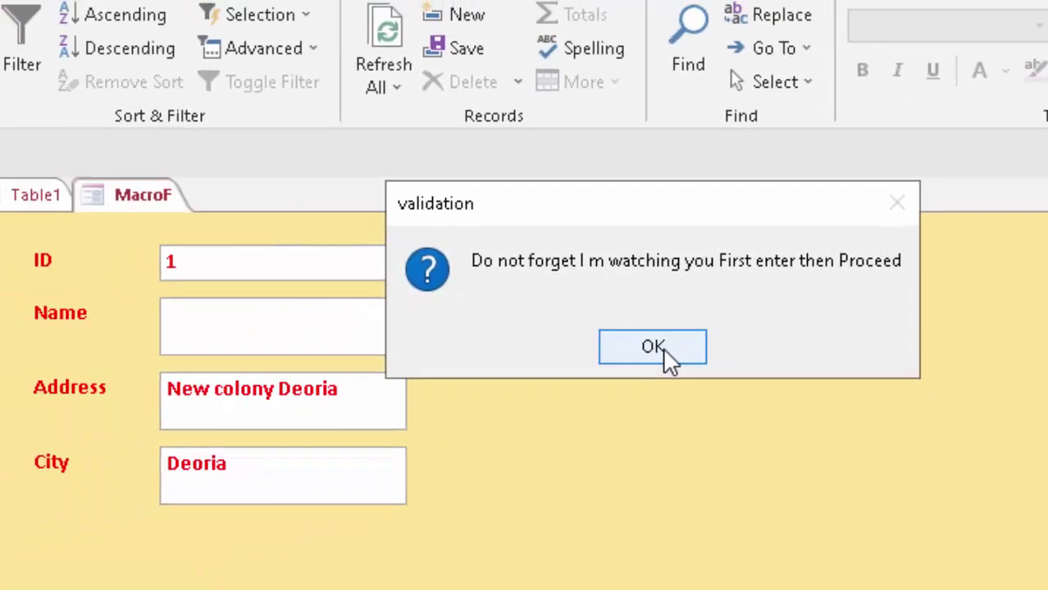
left_click(660, 348)
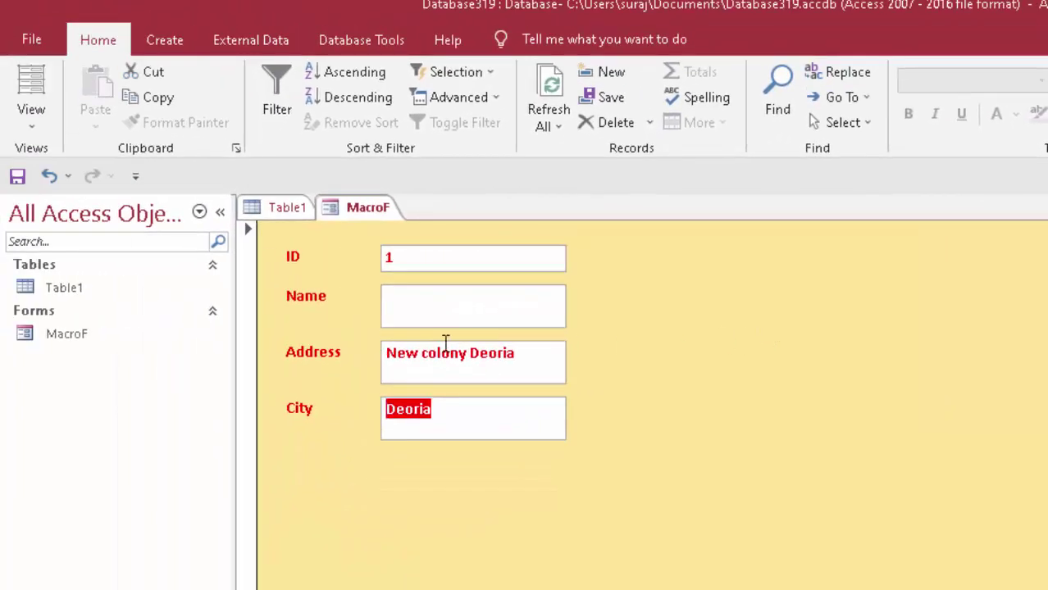
Enter a name in record 1's Name field, commit it, and acknowledge the validation warning
left_click(460, 311)
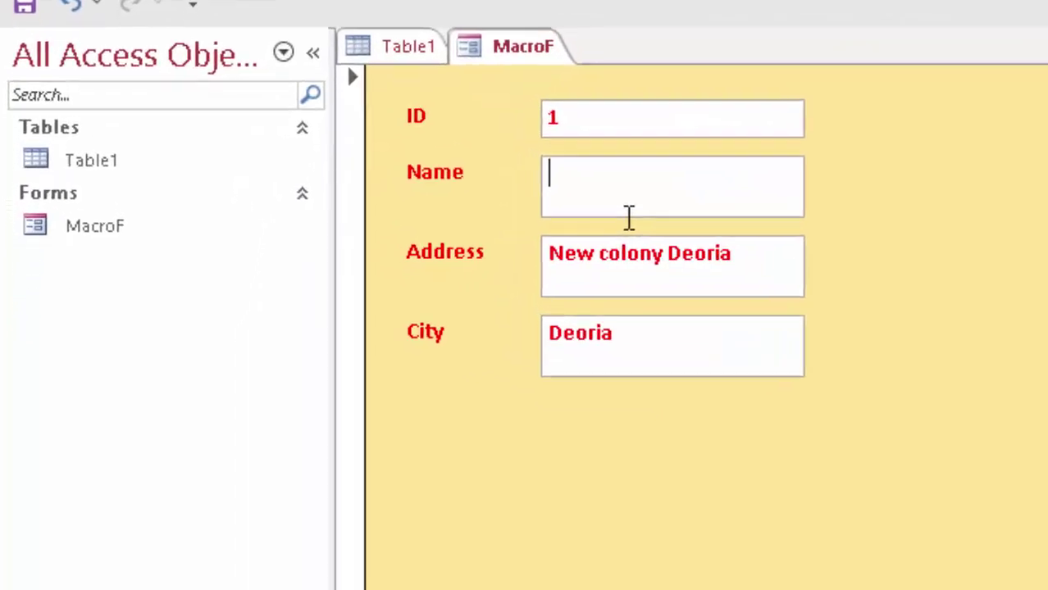
type("Ra")
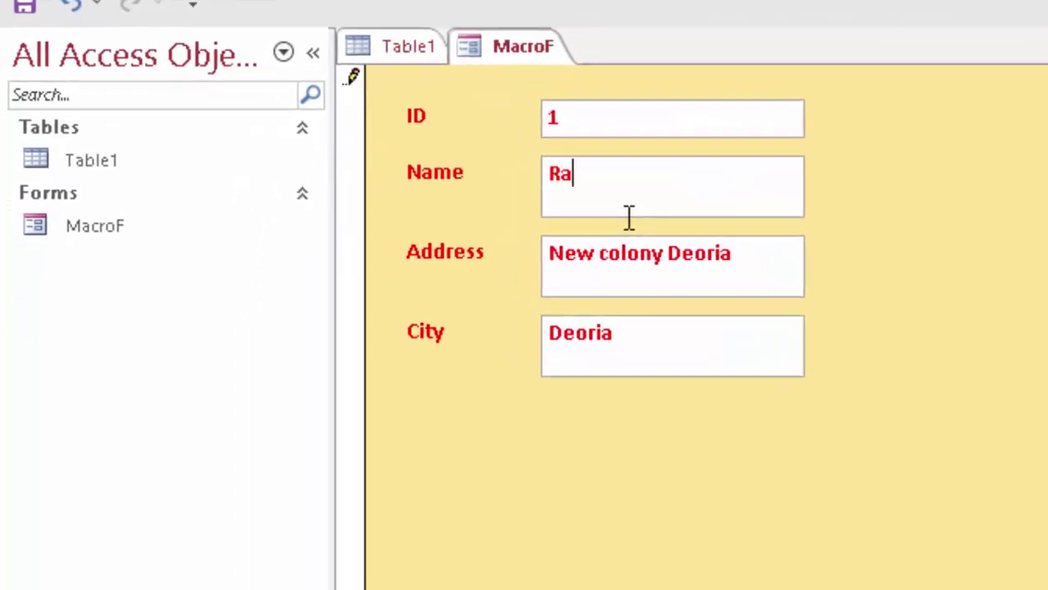
type("m")
key("Tab")
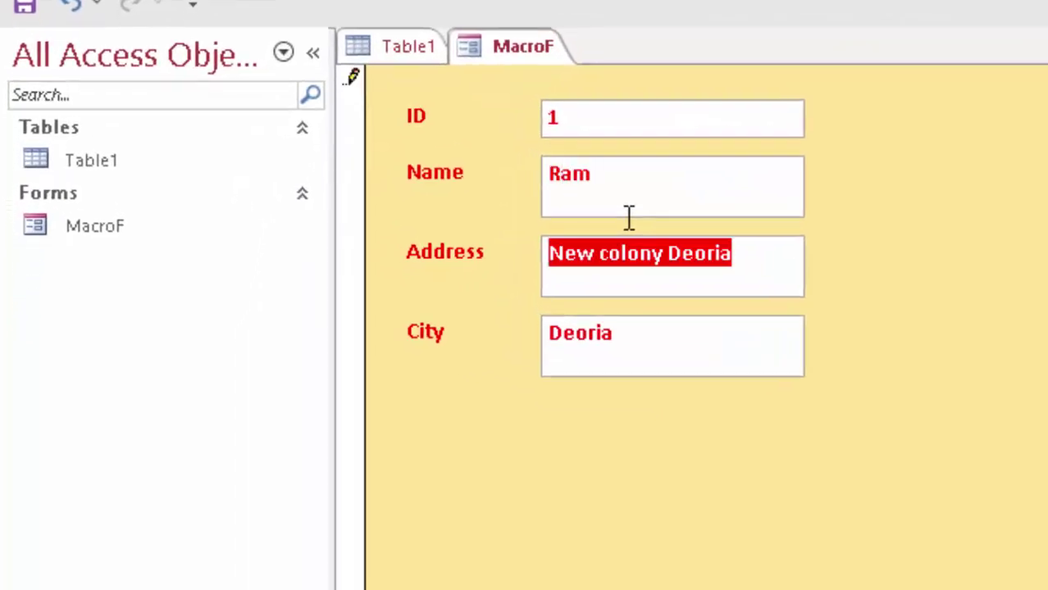
key("Tab")
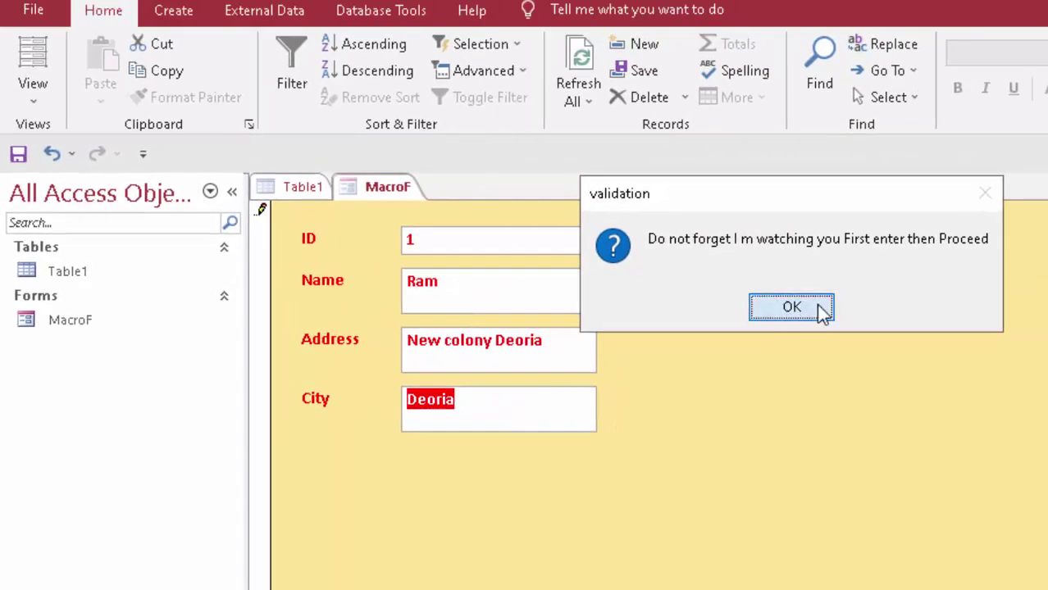
left_click(816, 305)
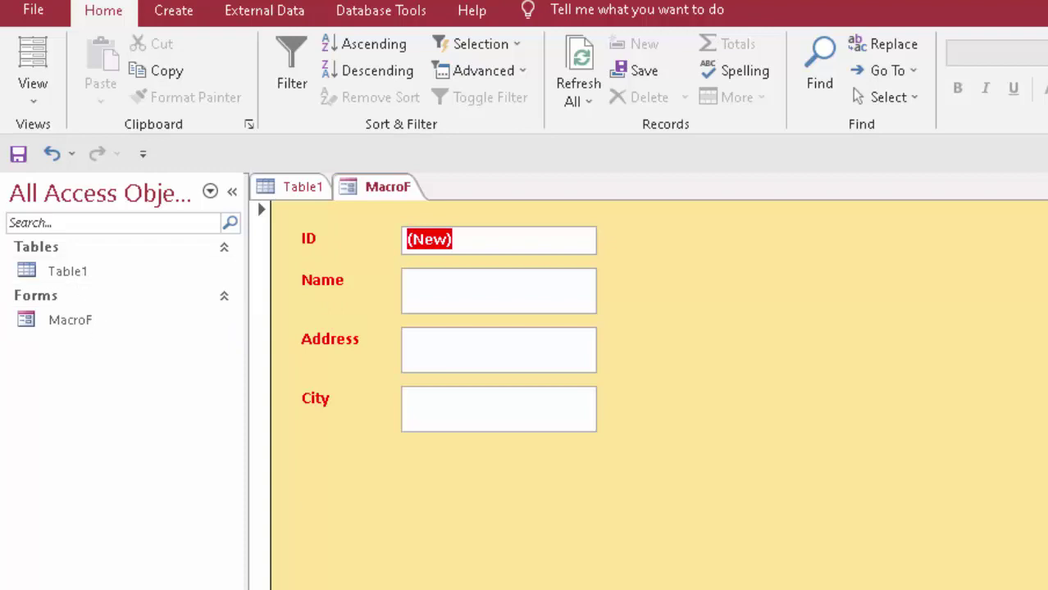
Page back to record 1, then forward to a blank new record's Name field
key("Page_Up")
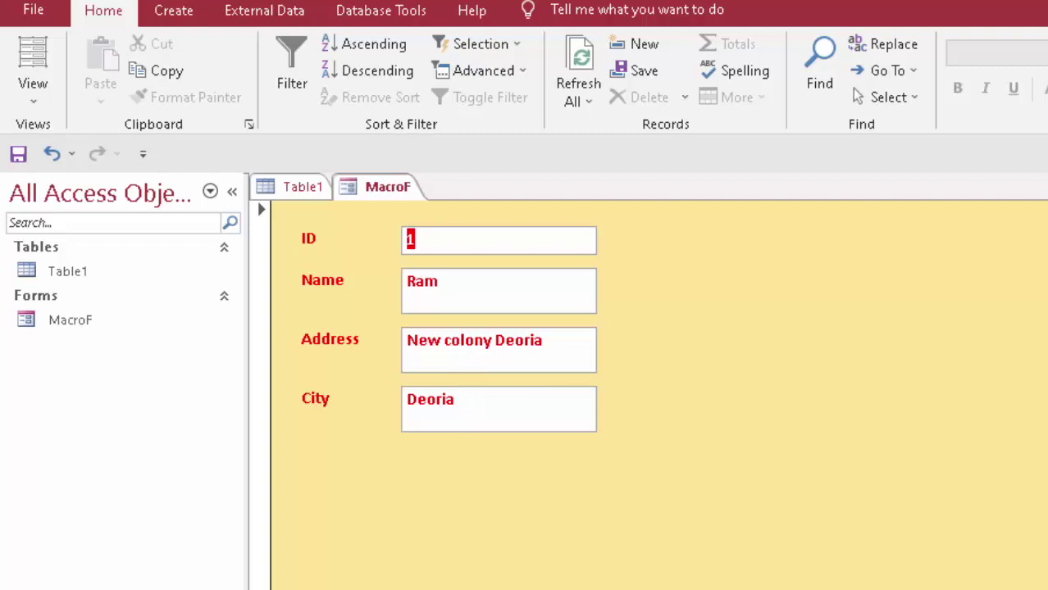
key("Page_Down")
left_click(506, 301)
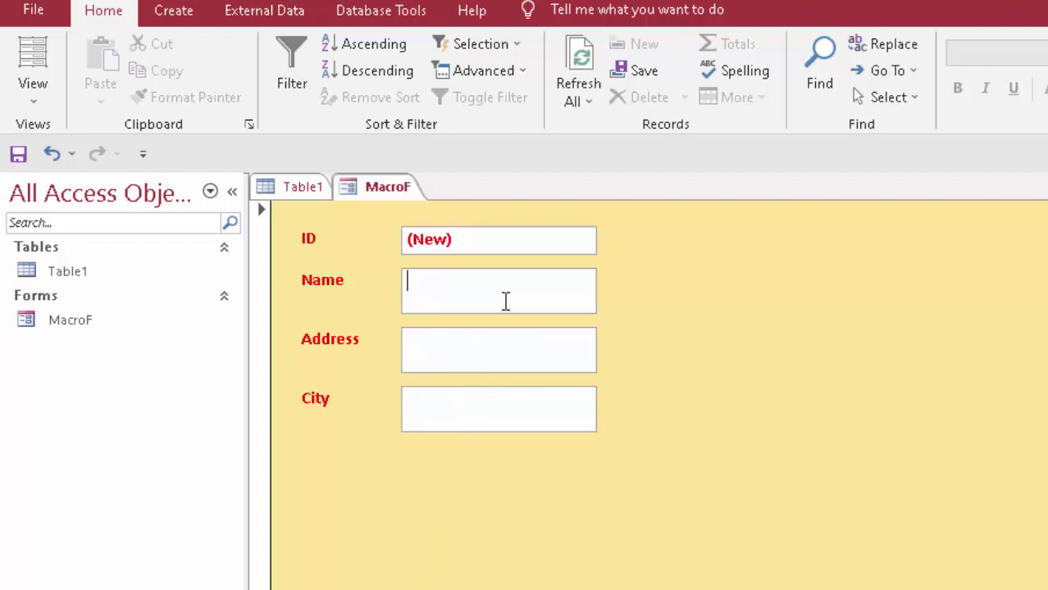
Fill record 2 with Address 'New colony Deoria' and City 'Deoria', save, and dismiss the warning
key("Tab")
type("New ")
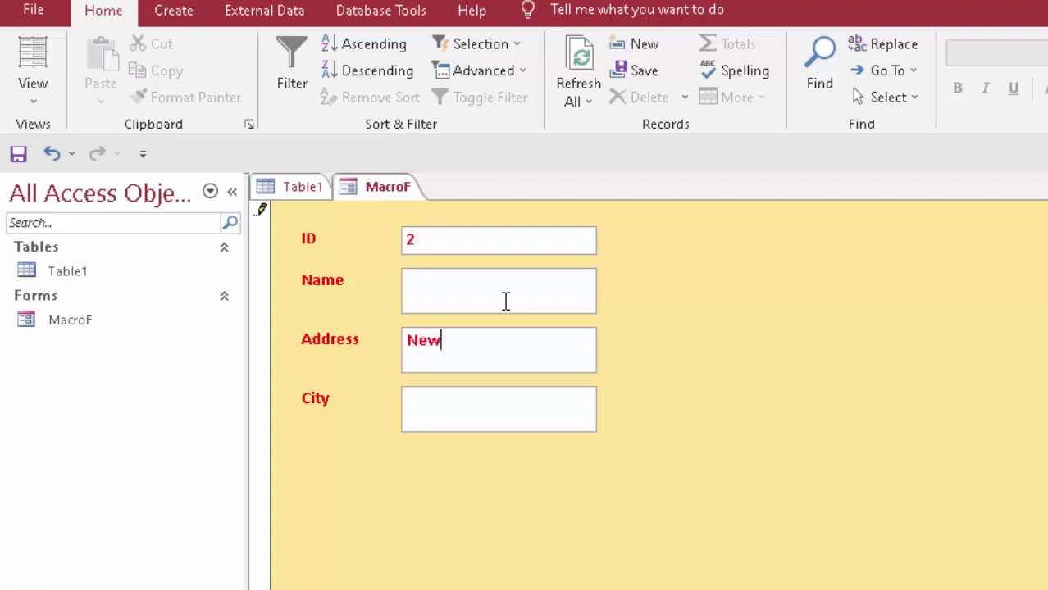
type("colony ")
type("Deo")
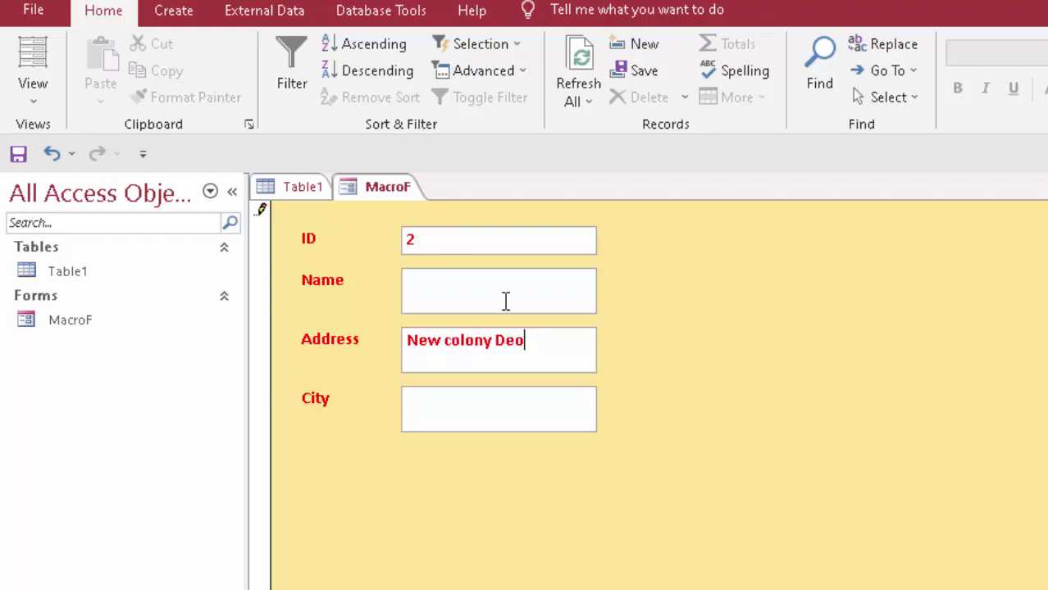
type("ria")
key("Tab")
type("Deo")
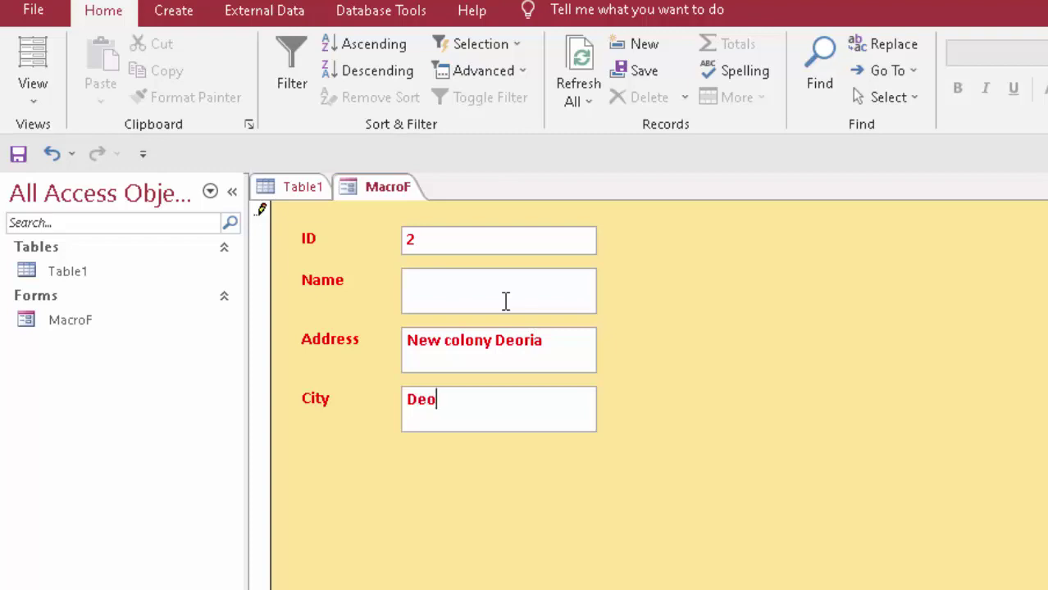
type("ria")
left_click(19, 155)
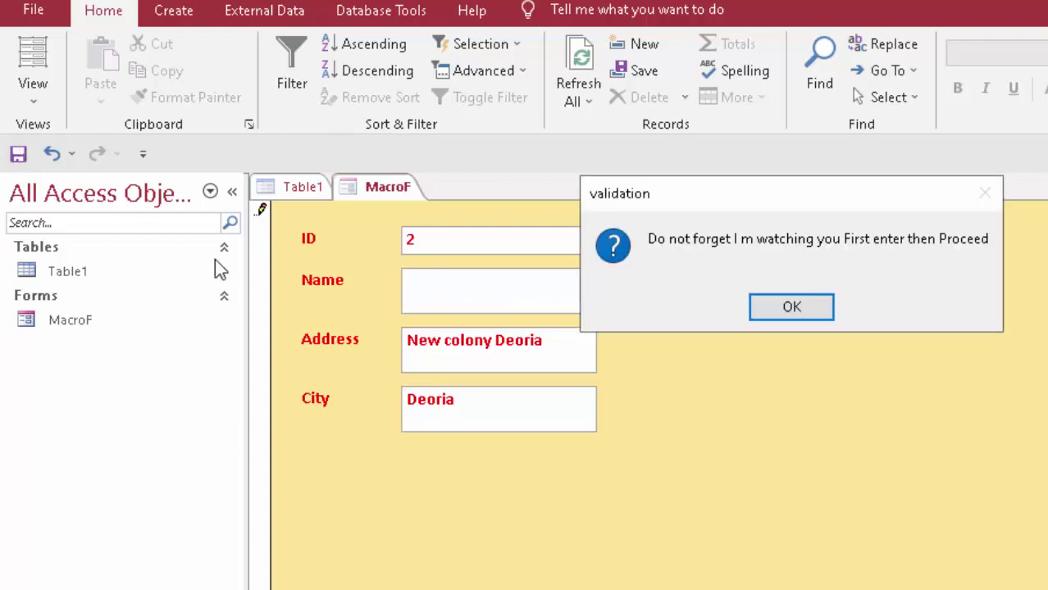
left_click(791, 308)
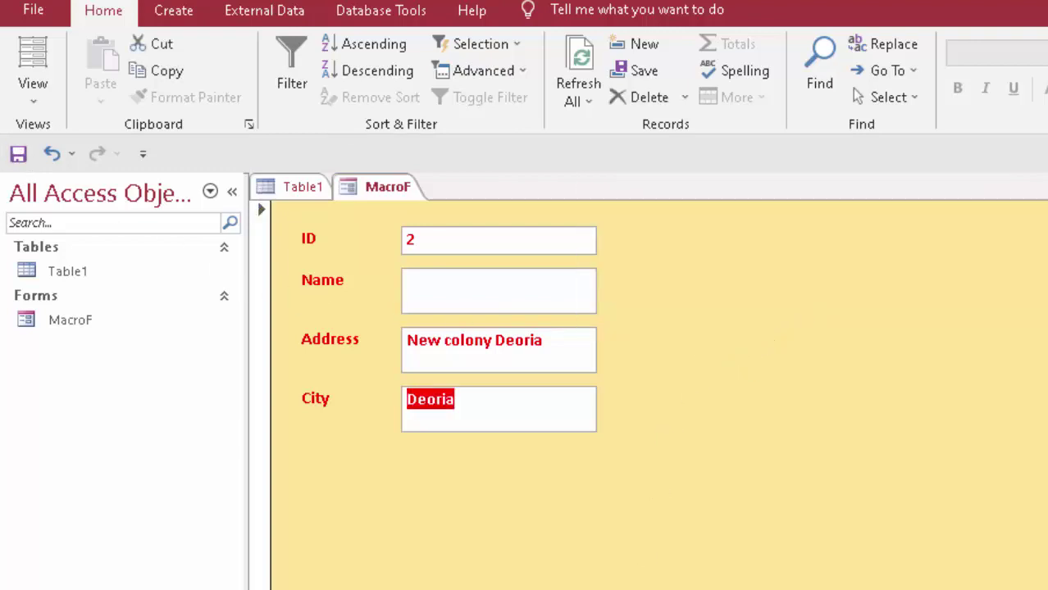
key("Tab")
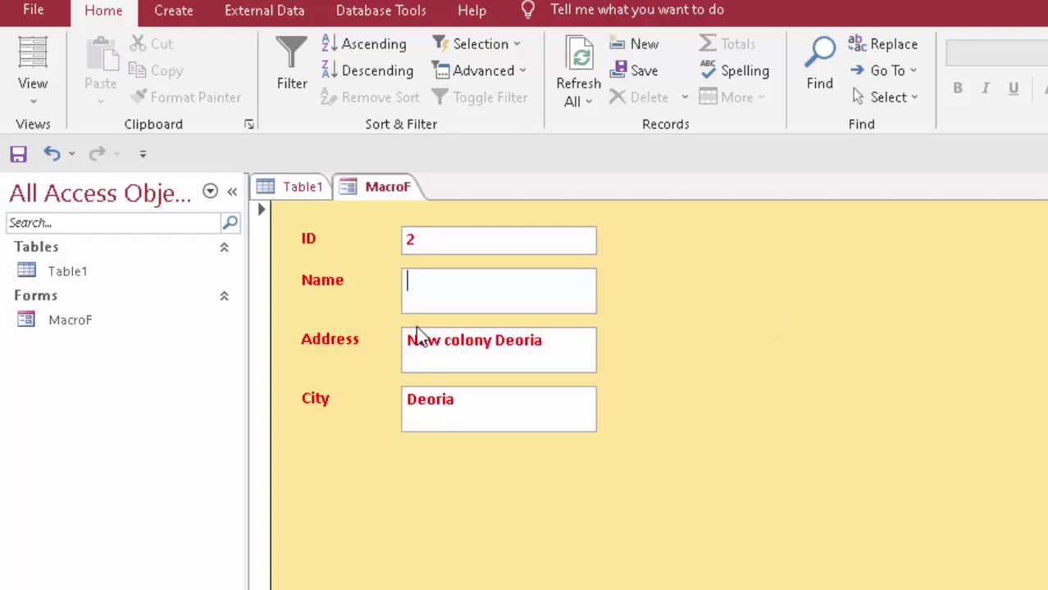
Browse existing records 1 and 2 in the MacroF form, checking their Name, Address and City fields
left_click(77, 320)
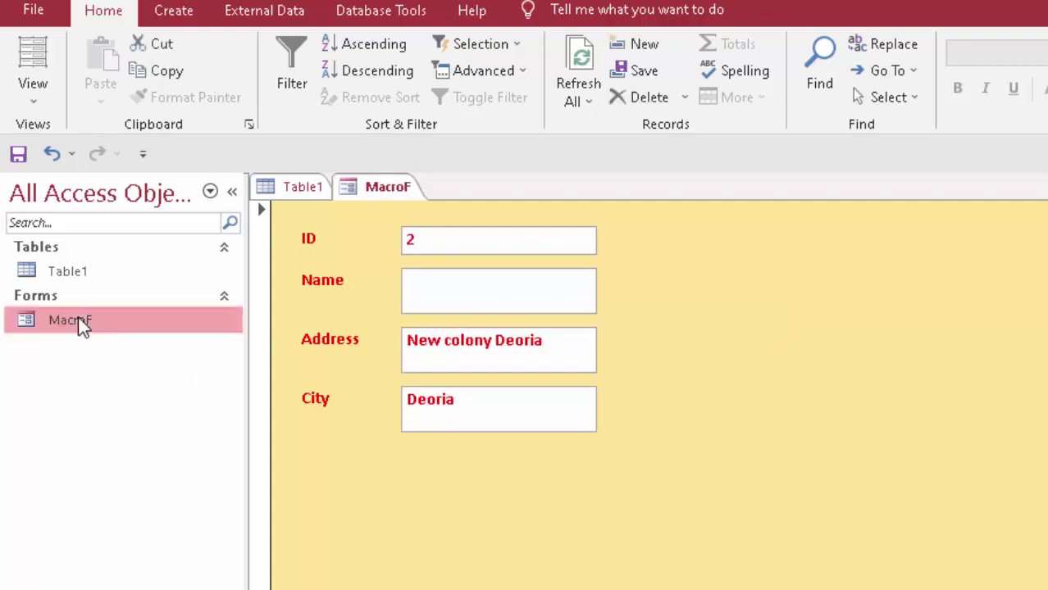
left_click(545, 298)
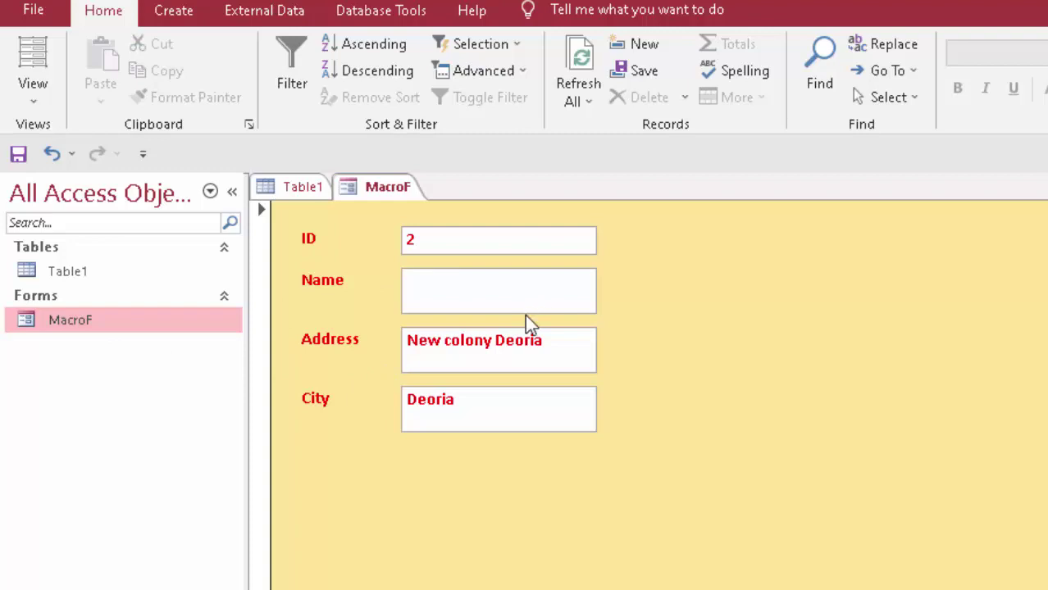
left_click(525, 340)
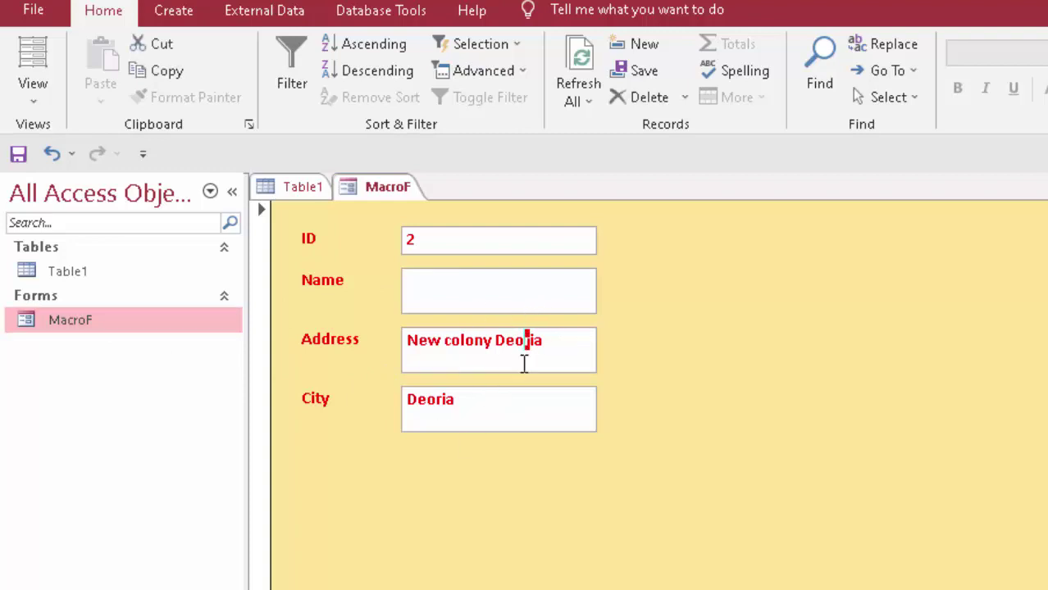
left_click(481, 410)
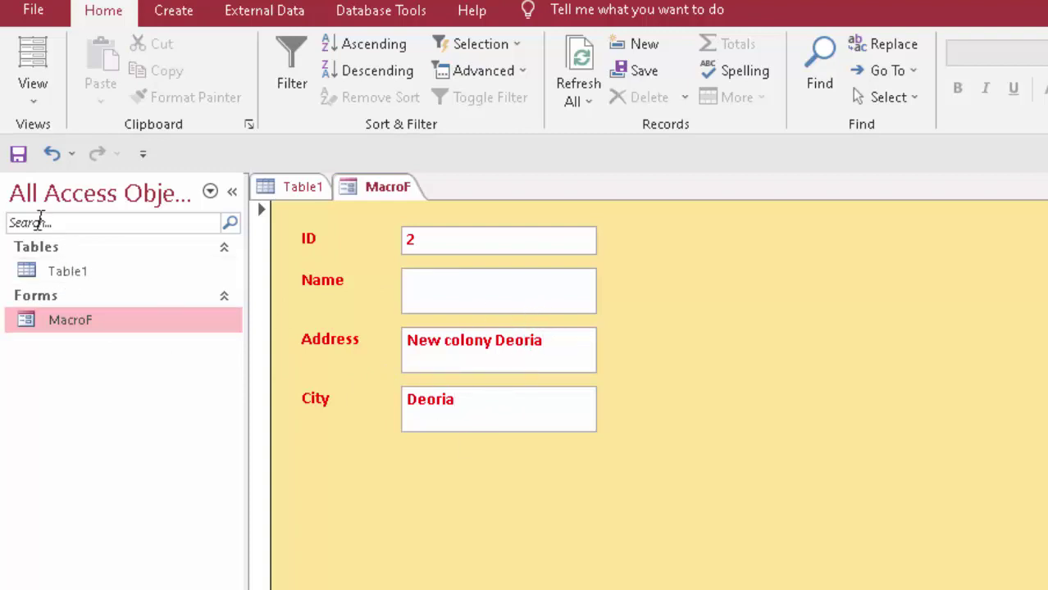
left_click(578, 61)
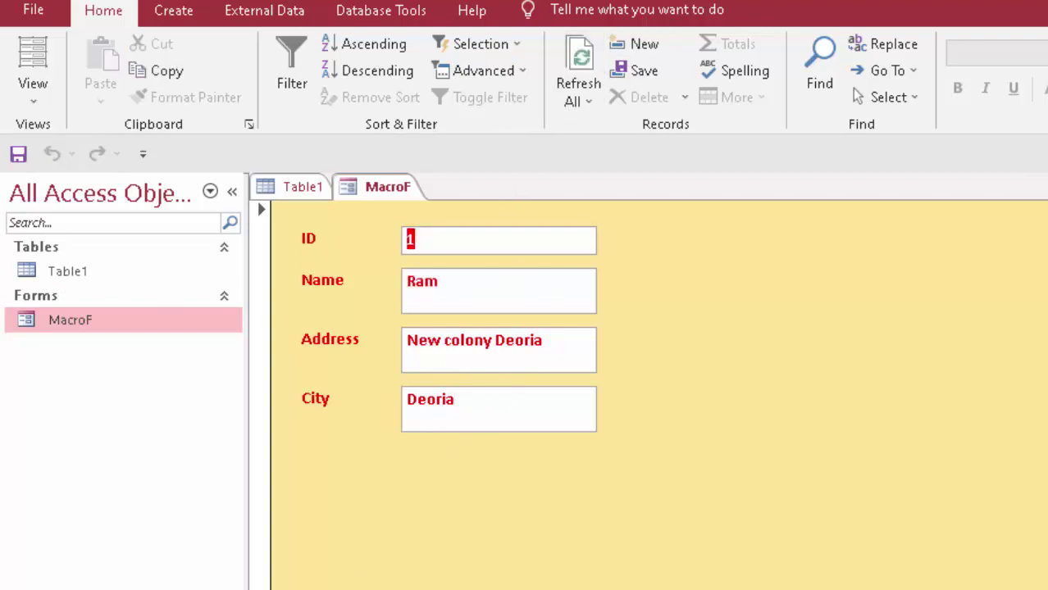
key("Page_Down")
left_click(514, 295)
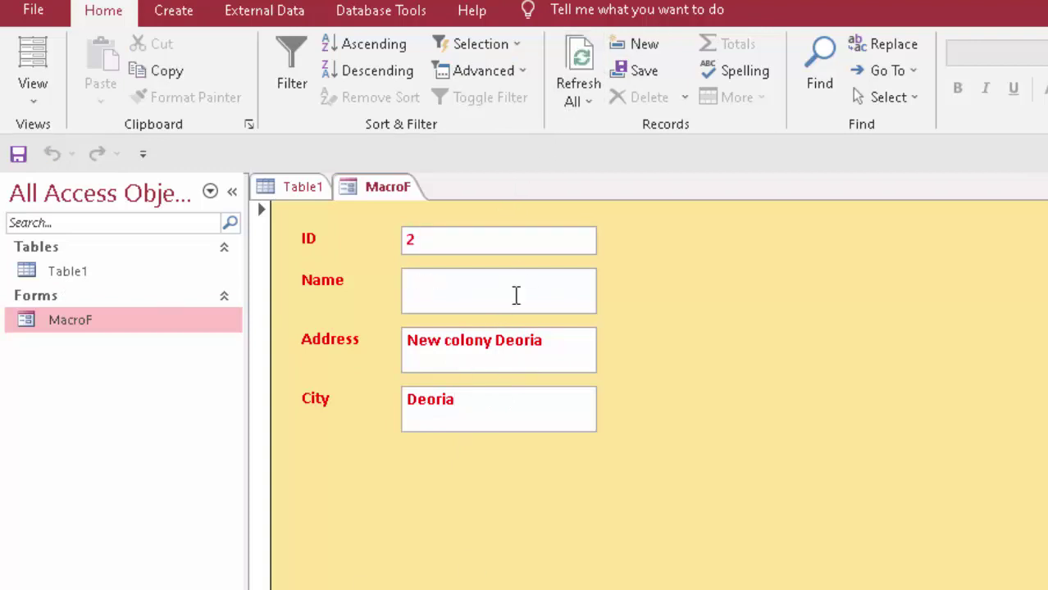
left_click(485, 400)
Enter new record 3 with a name and City Deoria, Address blank, and save it
key("Page_Down")
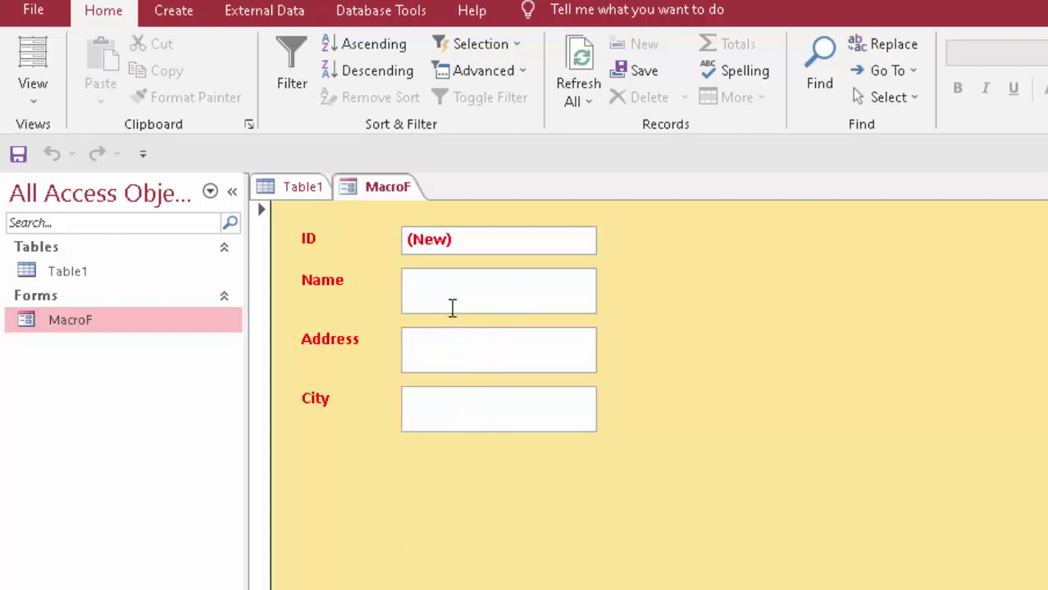
left_click(452, 308)
type("Esha")
key("Tab")
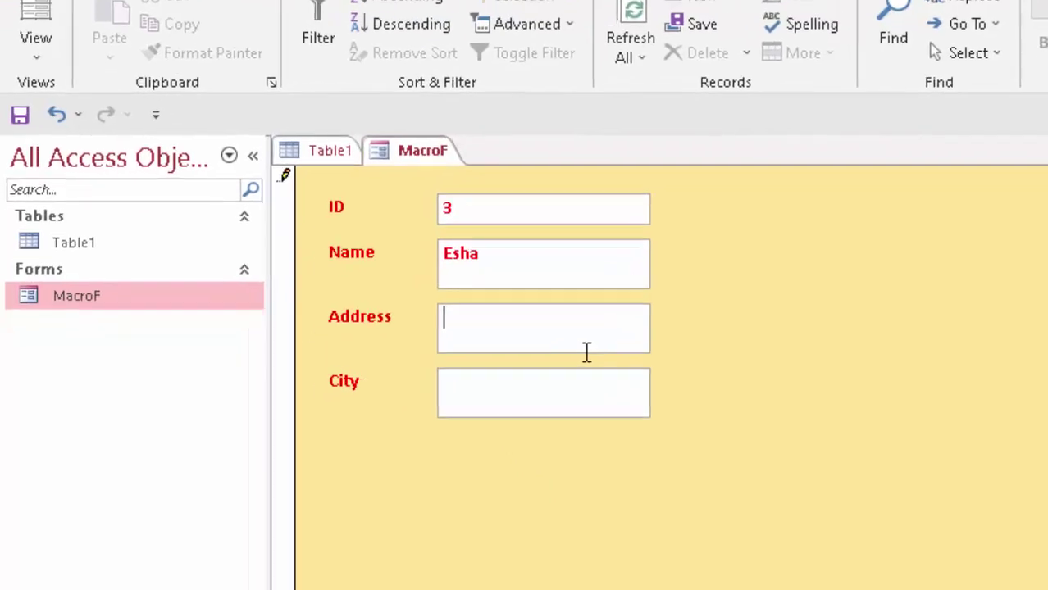
key("Tab")
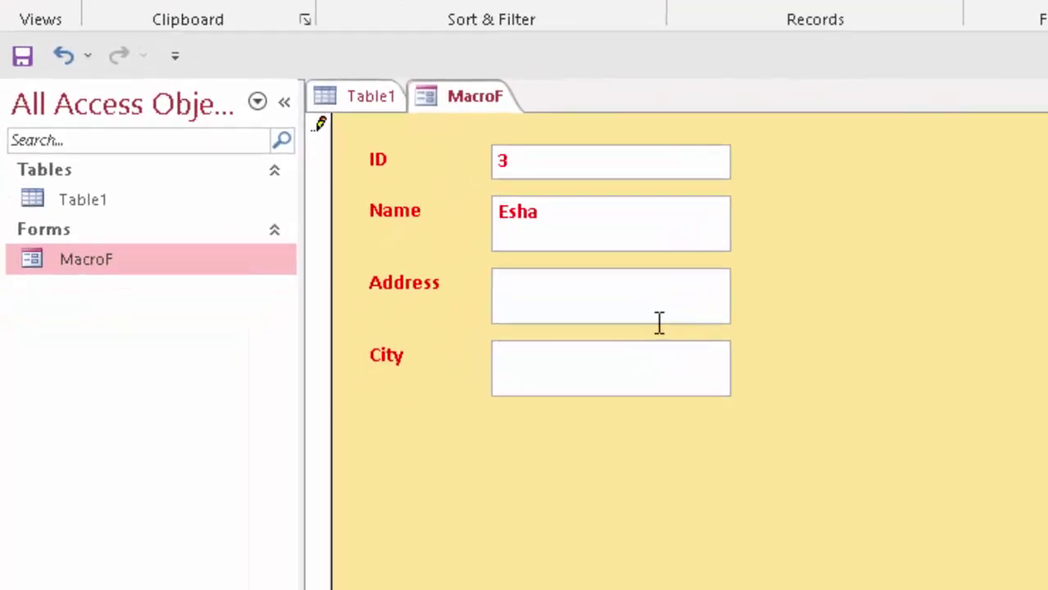
type("Deorui")
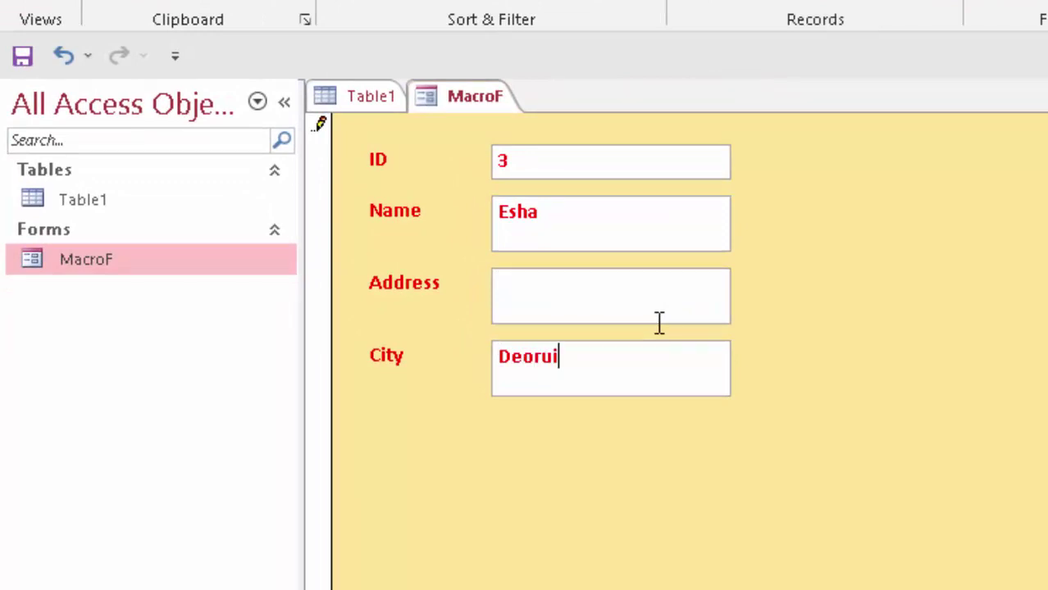
type("a")
key("BackSpace")
key("BackSpace")
key("BackSpace")
key("BackSpace")
type("ria")
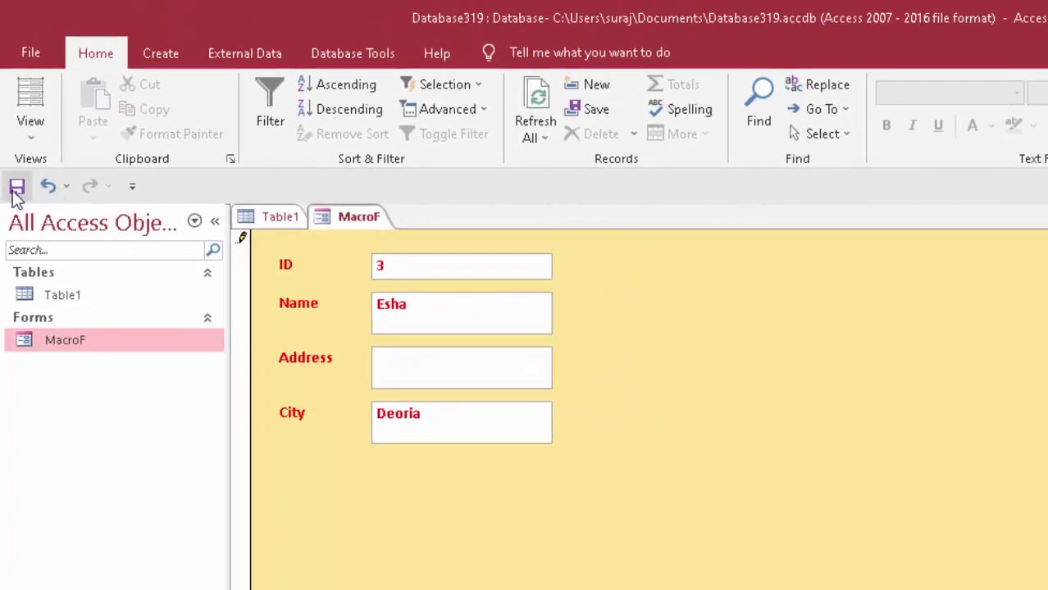
left_click(17, 188)
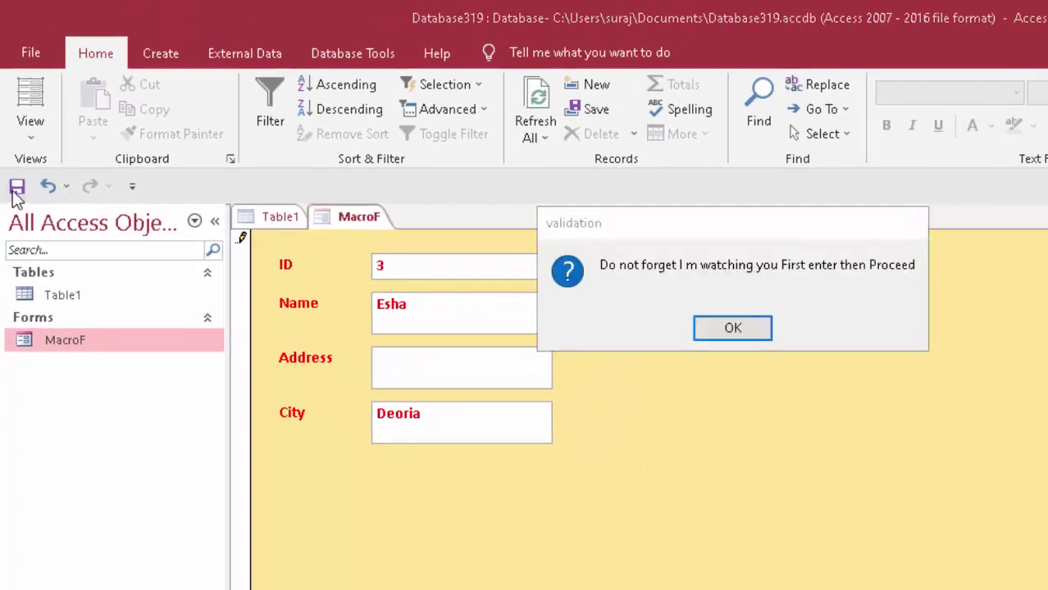